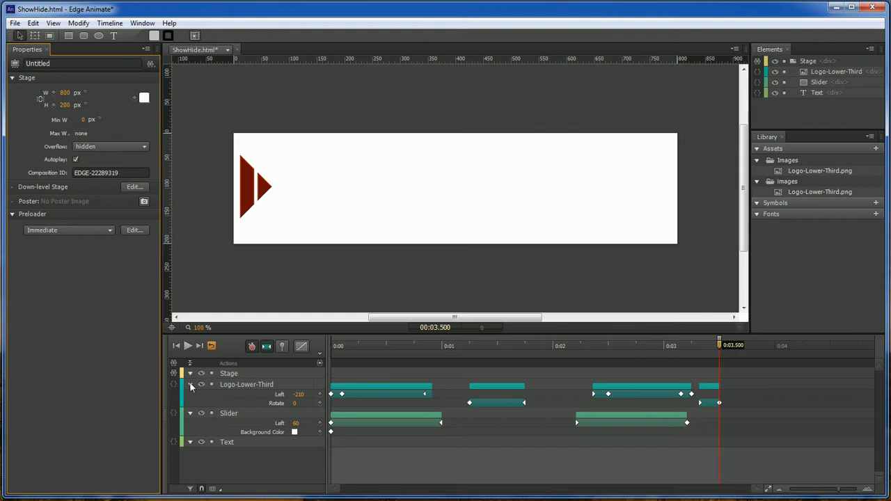
Rewind the ShowHide.html timeline to 0:00 and create a new blank composition.
drag(719, 345, 311, 343)
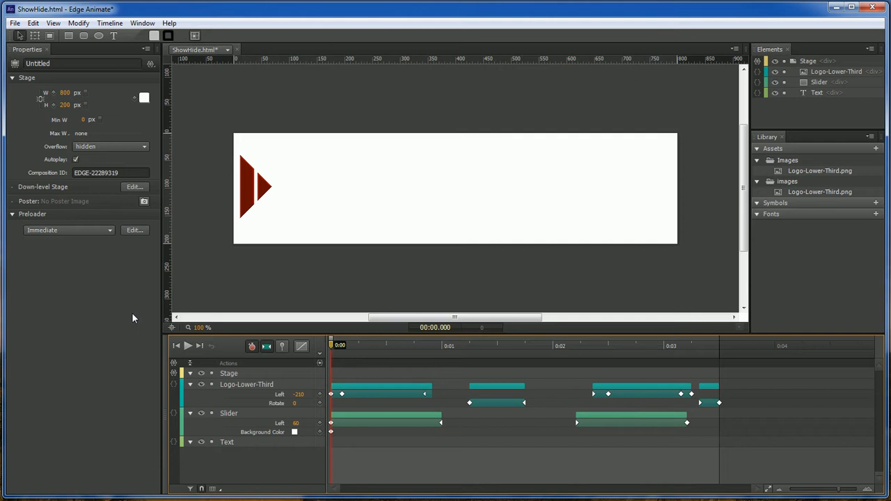
key(ctrl+n)
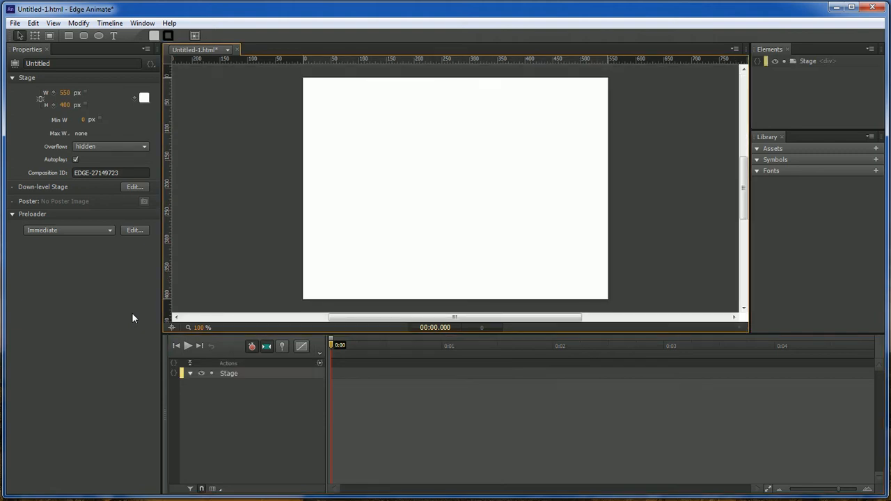
Look at the open ShowHide.html and index.html compositions, and return to Untitled-1.html.
click(228, 51)
click(215, 65)
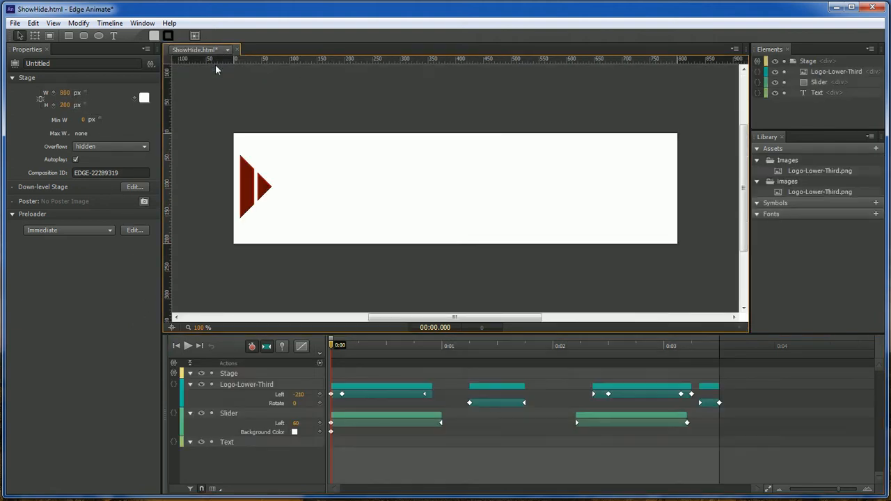
click(228, 50)
click(211, 80)
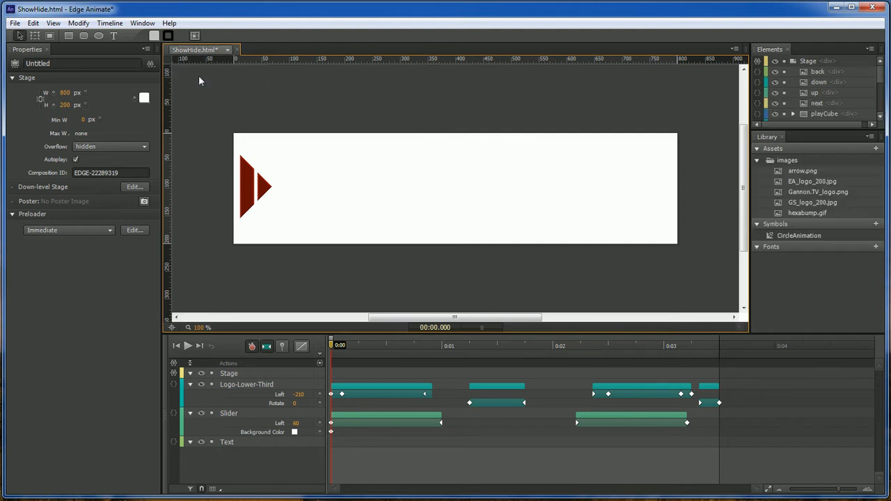
click(213, 49)
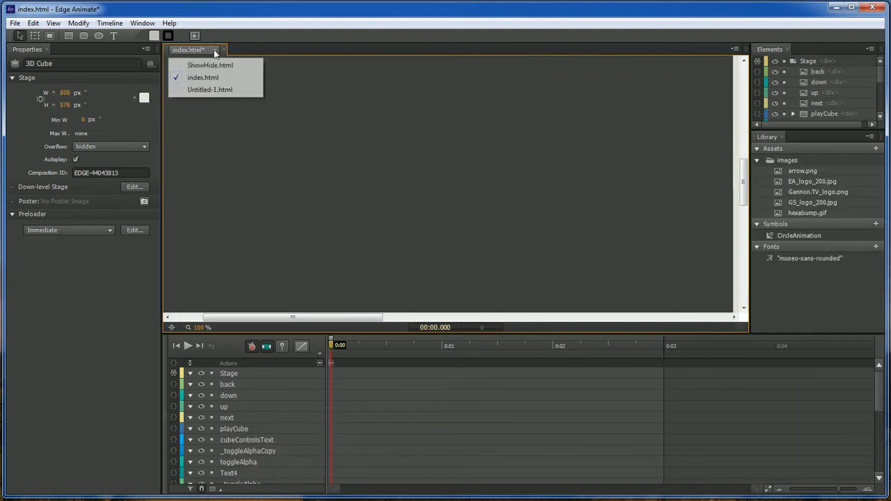
click(209, 88)
Set the stage of the new composition to 800 px wide and 200 px high.
click(60, 93)
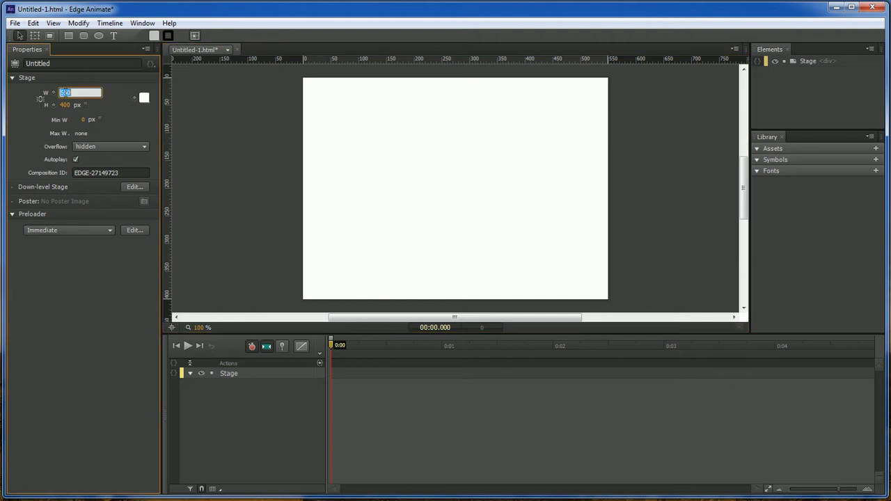
text(800)
click(63, 105)
text(200)
key(Return)
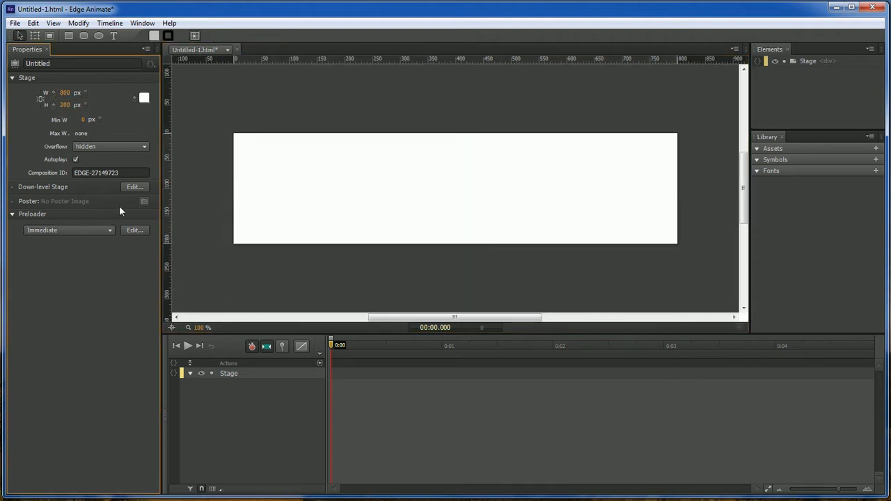
click(114, 36)
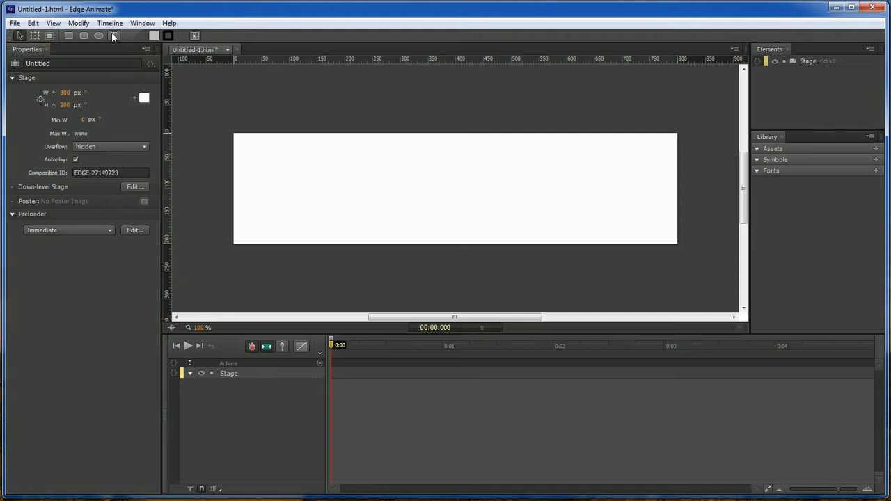
drag(246, 158, 580, 212)
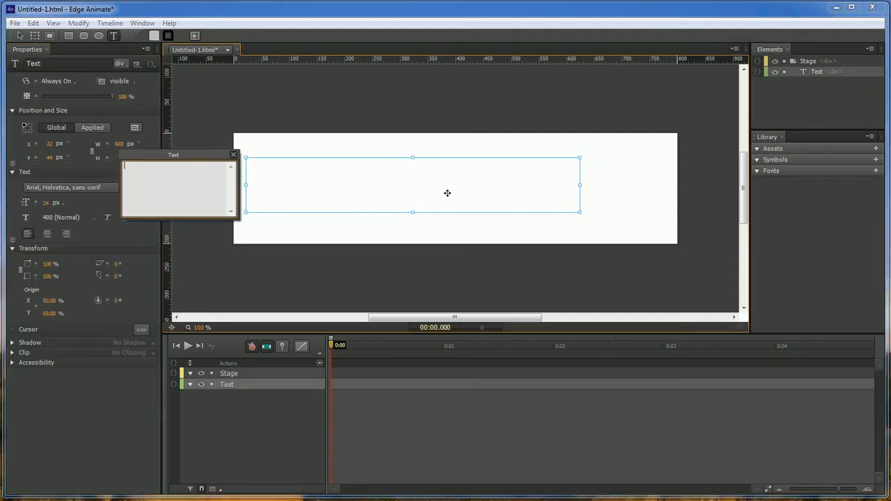
key(Escape)
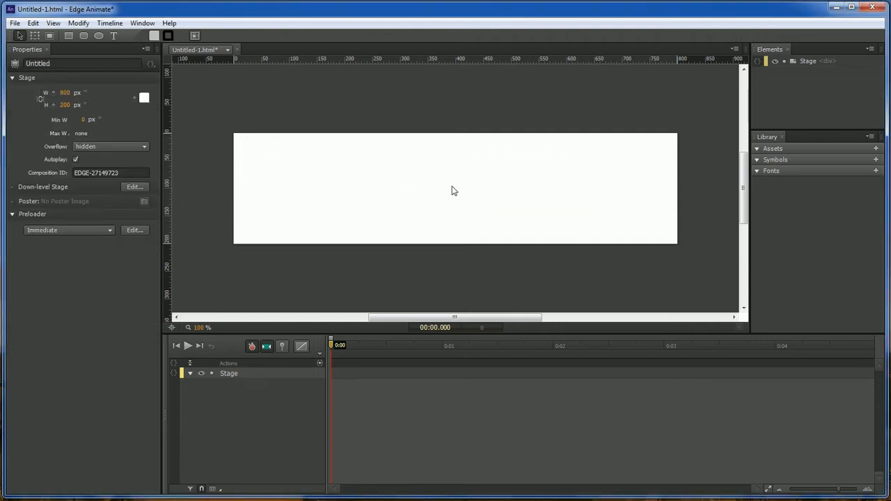
click(252, 157)
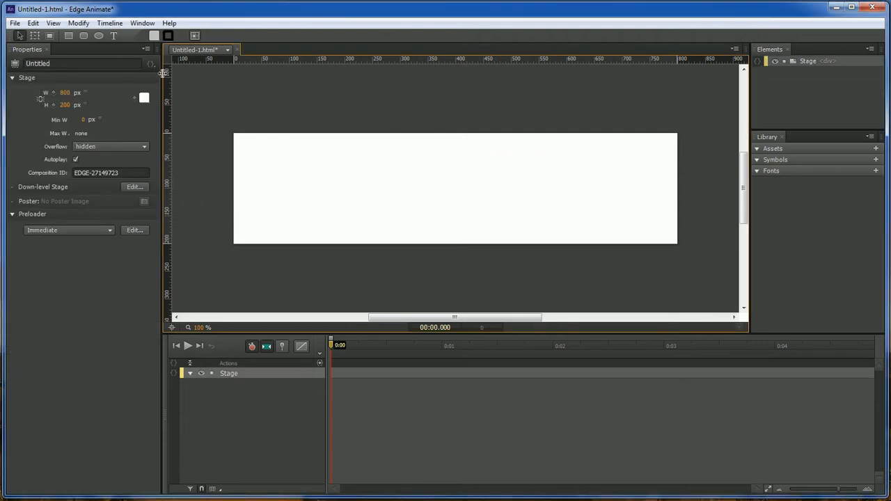
Add a text box about 591 × 79 px on the stage containing "Dark Effects Production".
click(114, 35)
drag(256, 155, 585, 200)
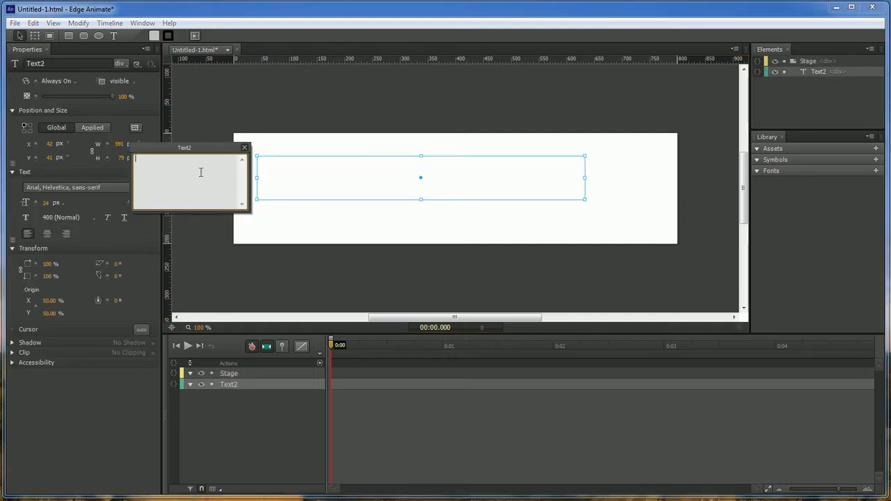
text(Dark Effect)
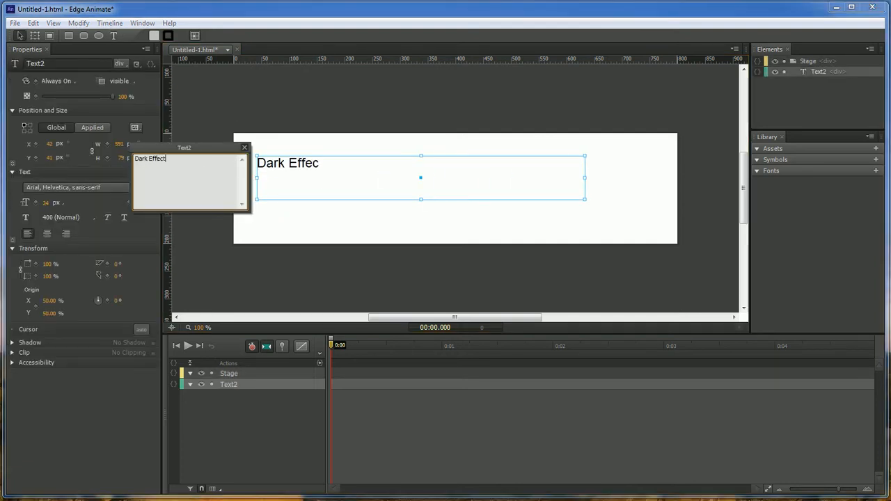
text(s Production)
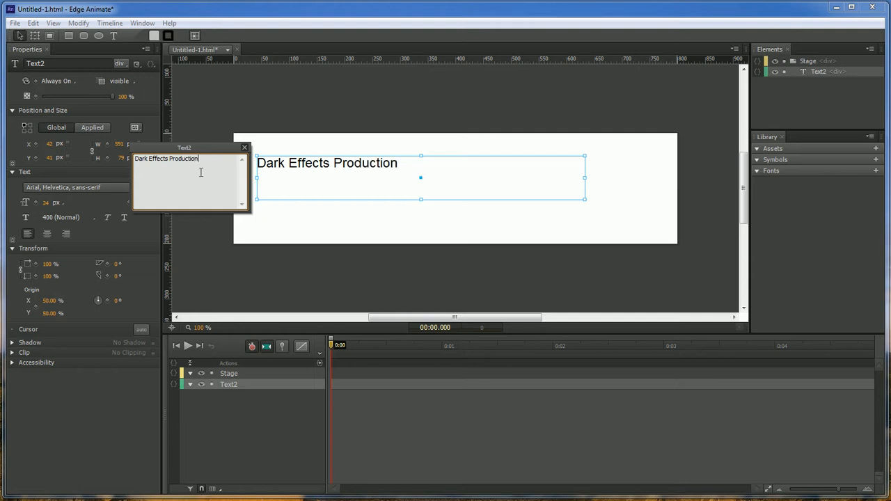
click(244, 147)
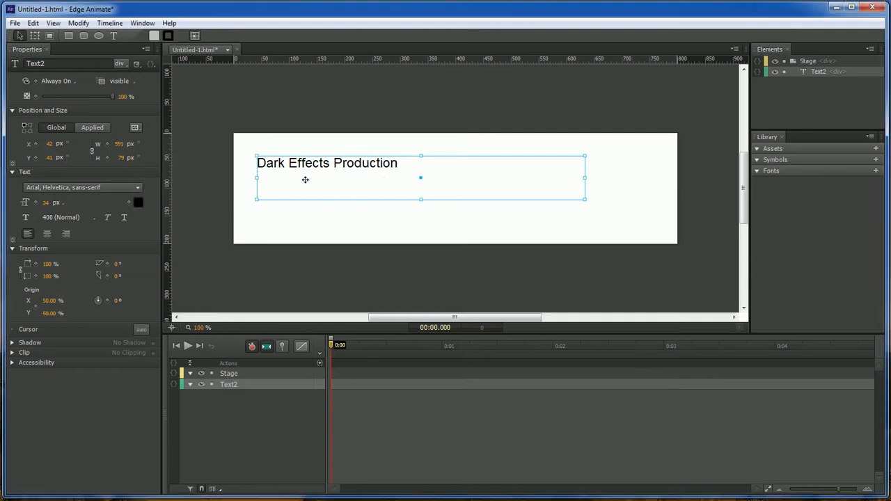
Set the text size to 55 px and move the text to the middle of the stage.
drag(46, 202, 66, 203)
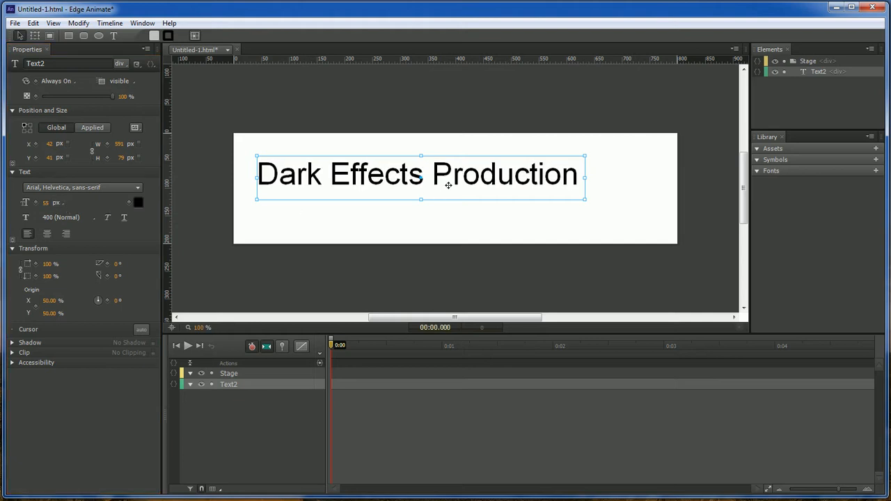
mouse_move(448, 184)
mouse_down()
mouse_move(465, 187)
mouse_move(456, 190)
mouse_up()
click(451, 232)
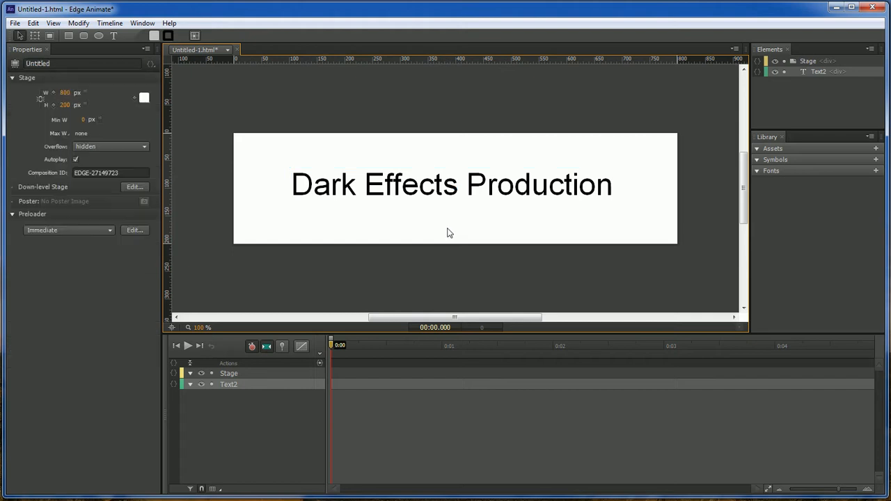
Draw a rectangle about 591 × 69 px that covers the "Dark Effects Production" text.
click(71, 33)
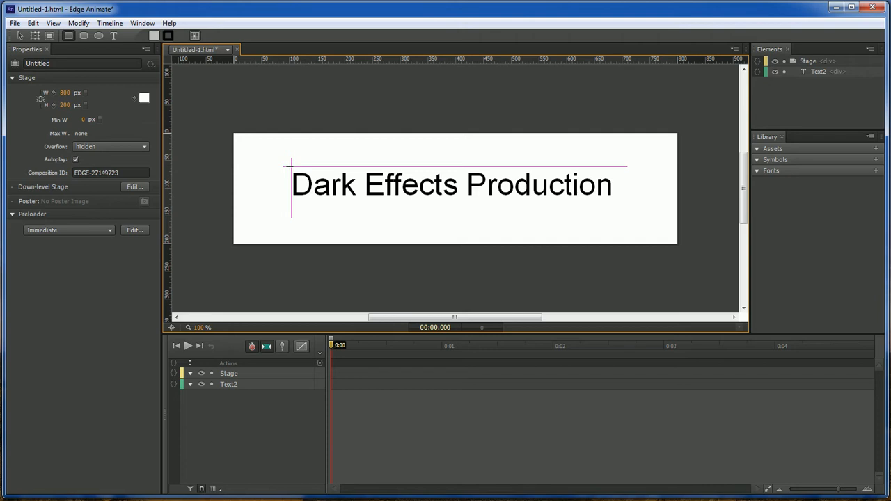
drag(291, 166, 614, 204)
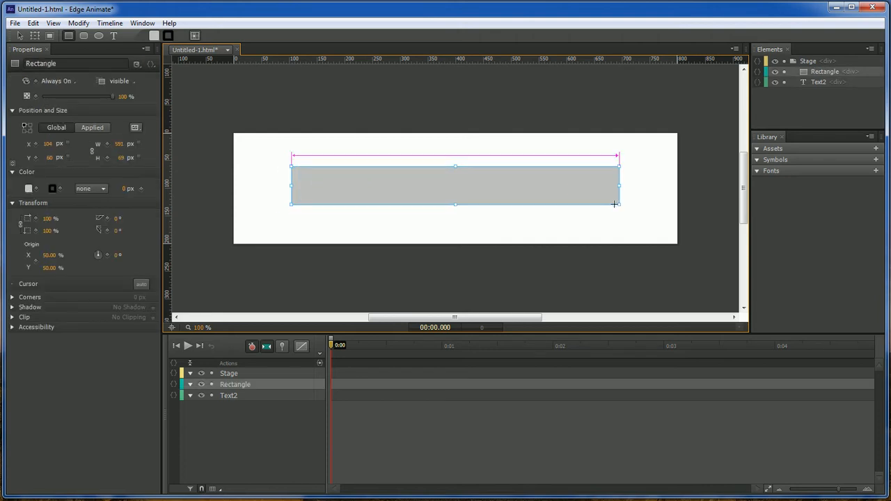
key(v)
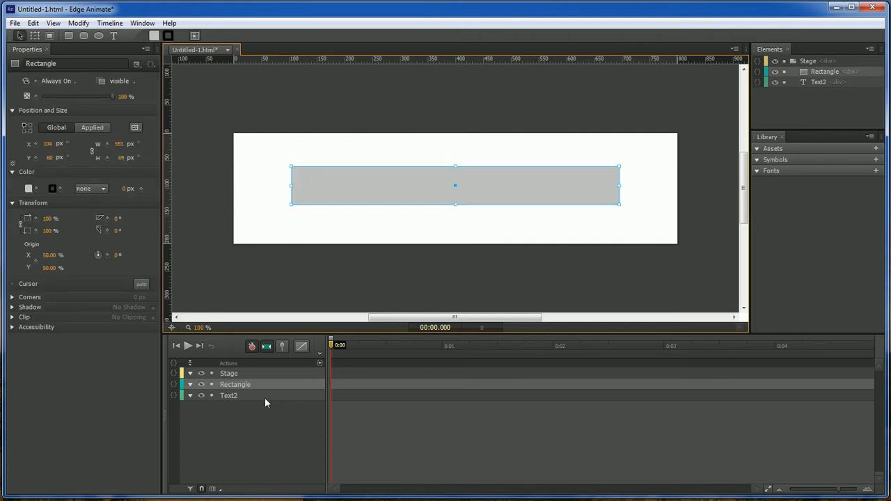
Change the rectangle's background color to white so it matches the stage.
click(27, 189)
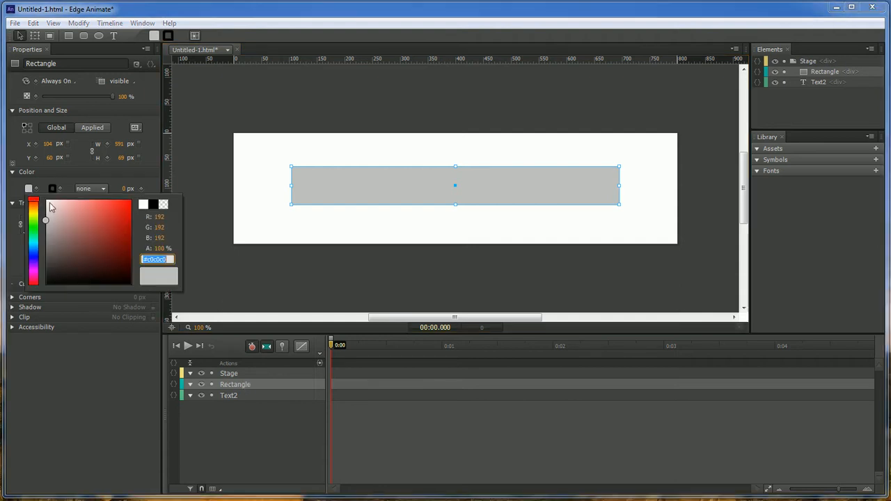
click(46, 202)
click(84, 372)
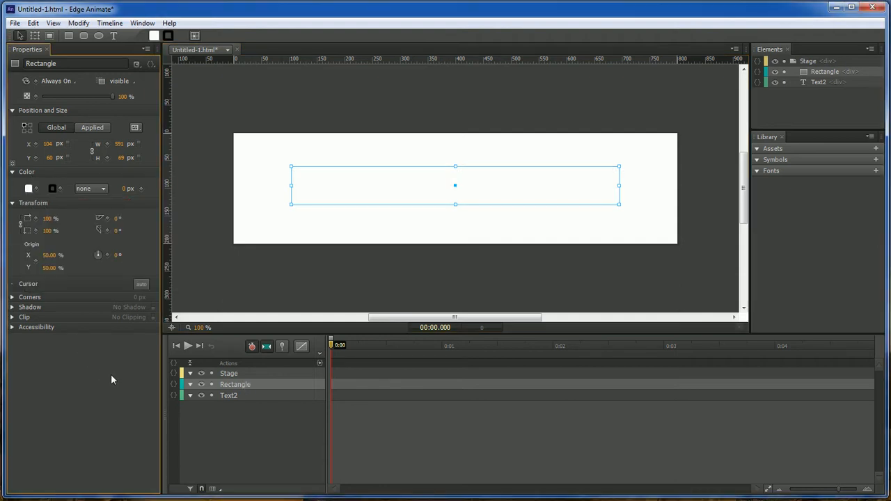
click(267, 422)
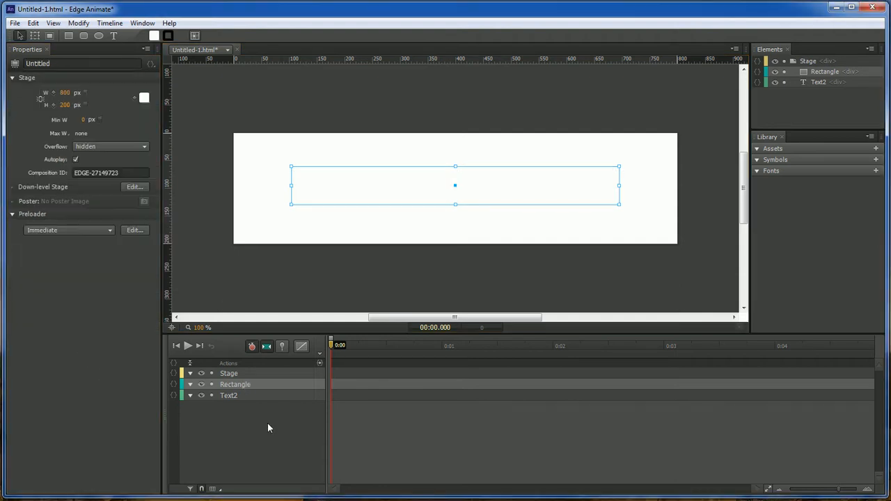
Rename the rectangle element as Slider.
click(241, 384)
double_click(242, 386)
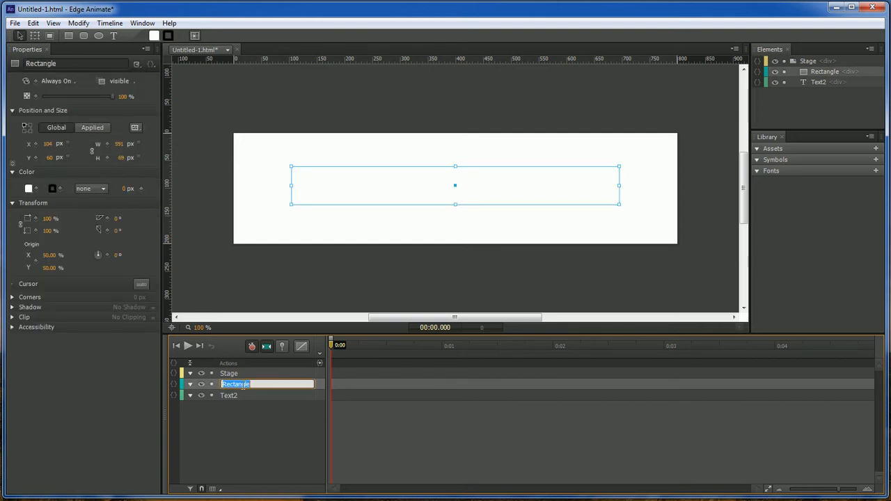
text(Slider)
key(Return)
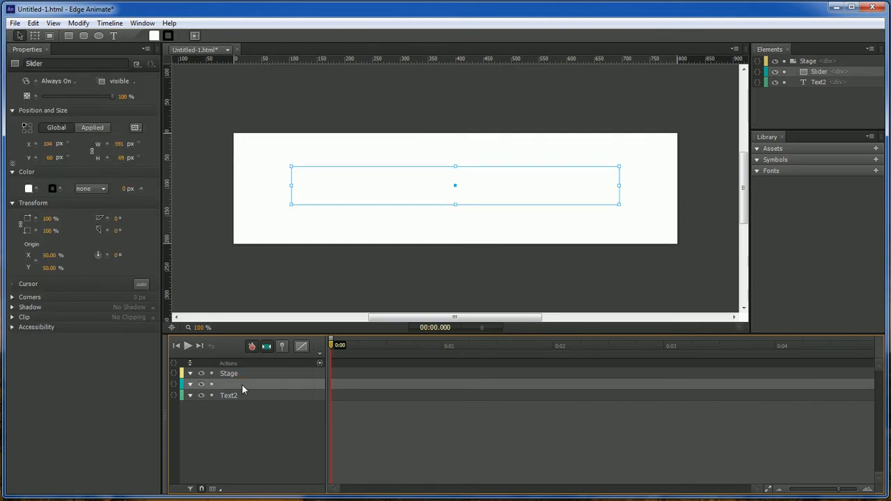
Animate the Slider from 0:00 to 0:01 so it moves off the stage's right edge to X 800 px.
click(282, 347)
drag(331, 348, 442, 346)
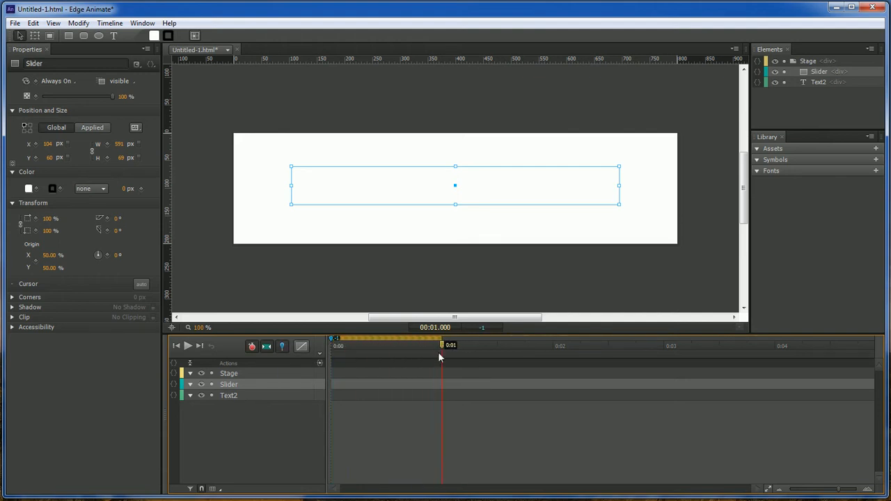
drag(316, 187, 702, 187)
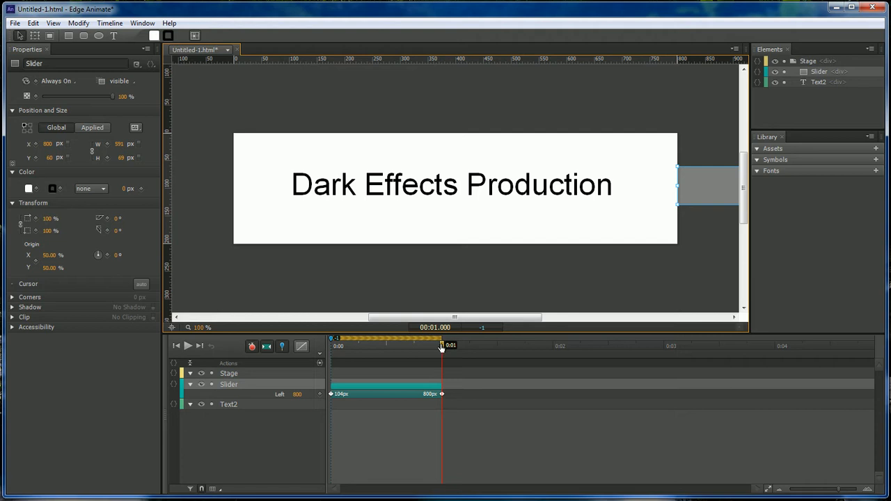
Animate the Slider from 0:02 to 0:03 so it moves back over the text to X 104 px.
key(p)
drag(443, 346, 555, 349)
key(p)
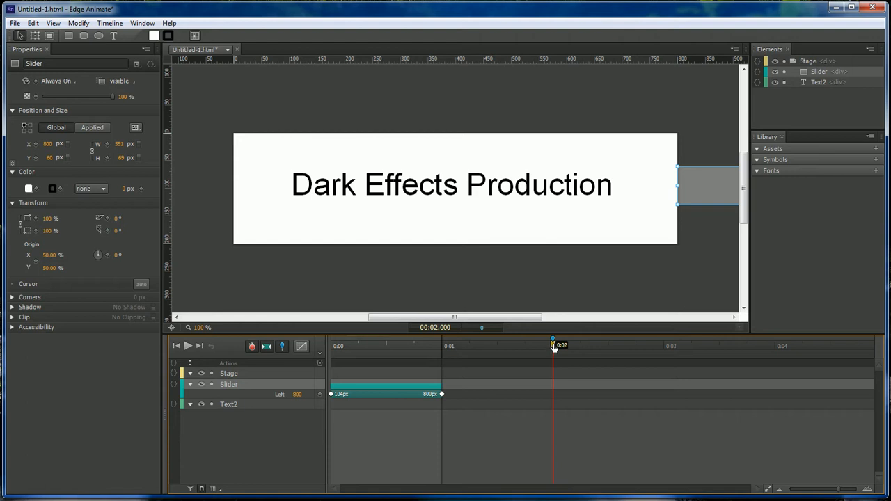
drag(555, 348, 663, 347)
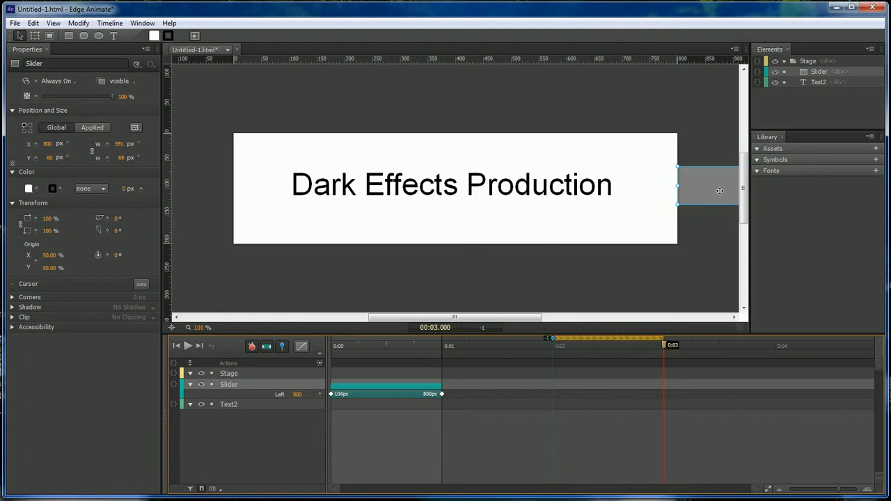
drag(719, 190, 342, 187)
click(598, 391)
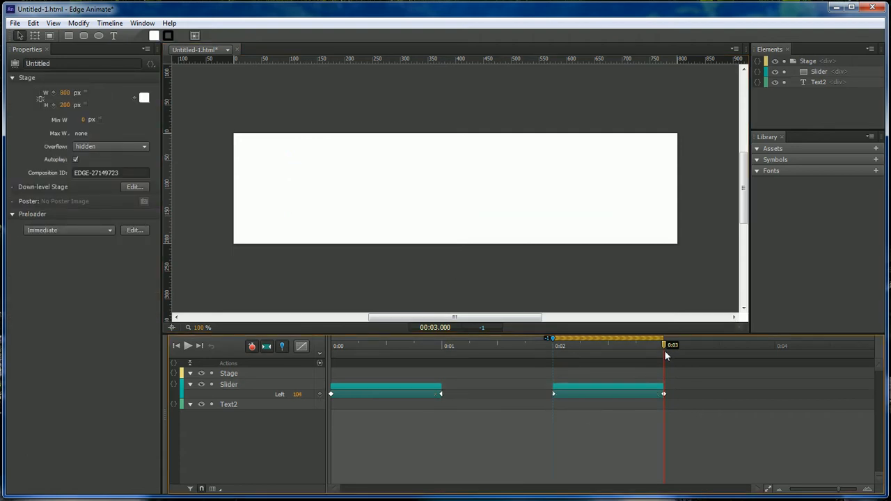
Play the animation from the beginning to preview the Slider revealing and hiding the text.
drag(664, 348, 317, 348)
key(space)
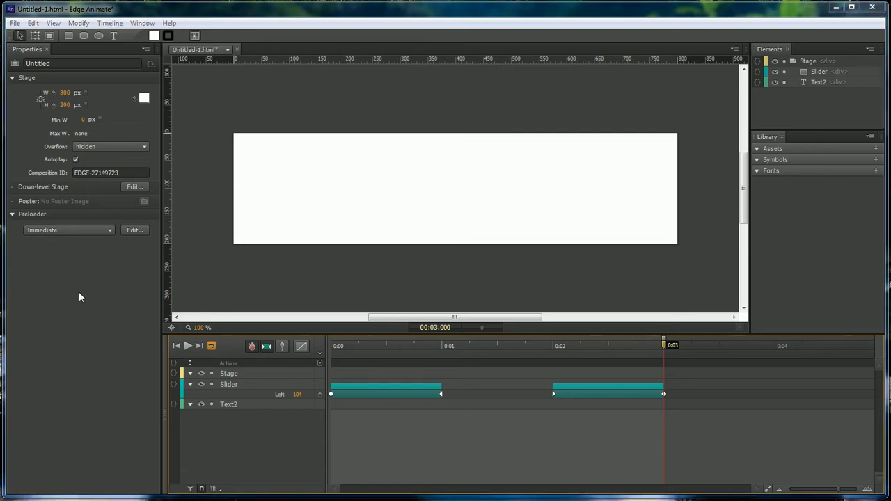
Import the Logo-Lower-Third.png image from the Show and Hide lesson folder.
key(ctrl+i)
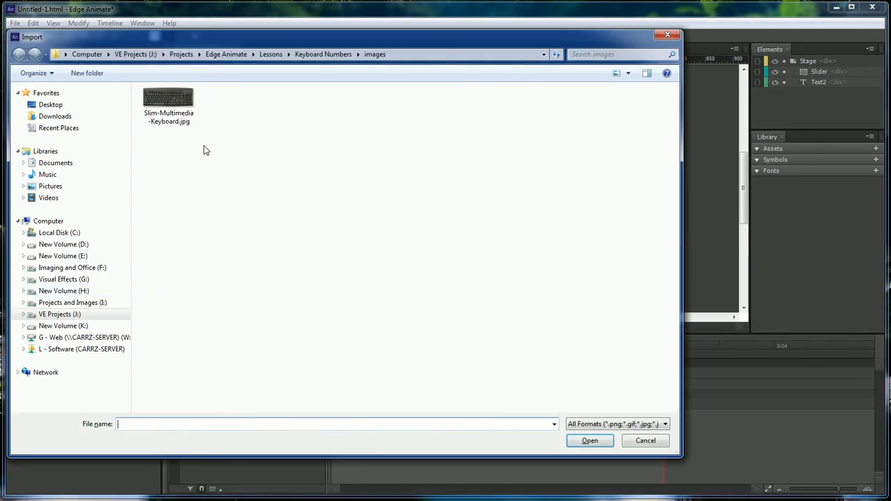
click(271, 54)
double_click(176, 210)
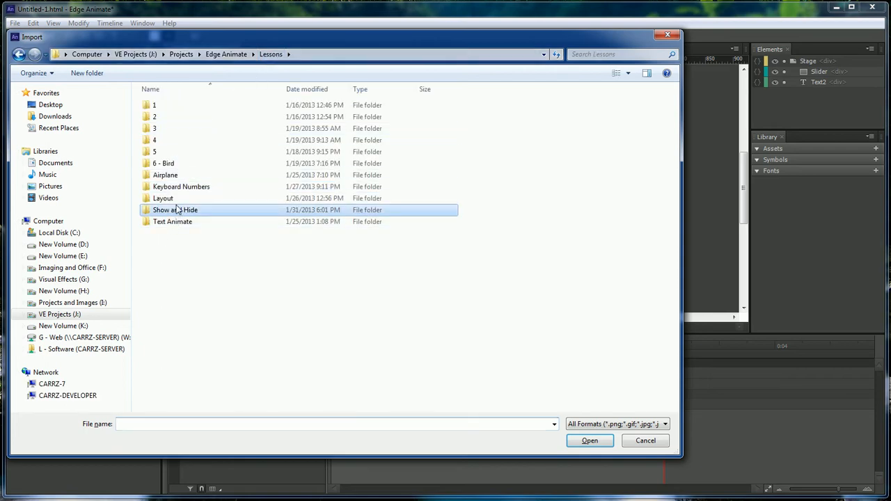
double_click(167, 117)
double_click(170, 111)
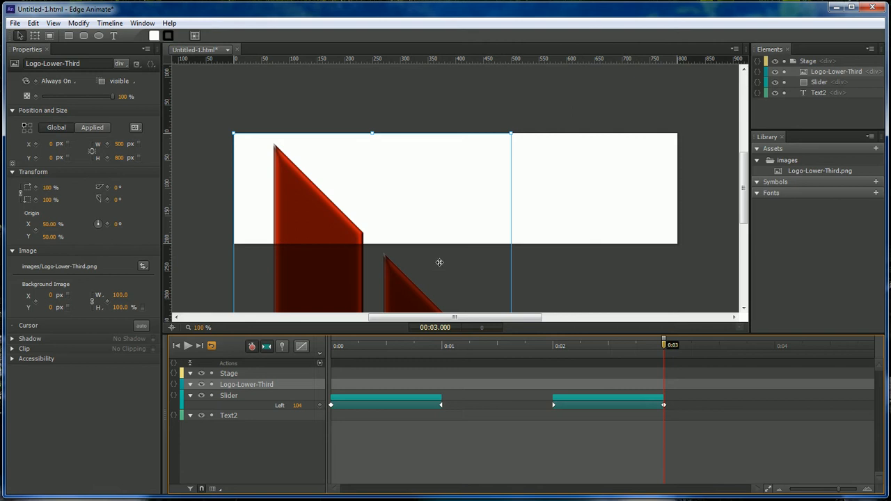
Scale the logo to 16% and move it onto the stage's left part, at about X 57 px, Y 36 px.
scroll(439, 261, down, 3)
scroll(439, 261, up, 3)
click(47, 187)
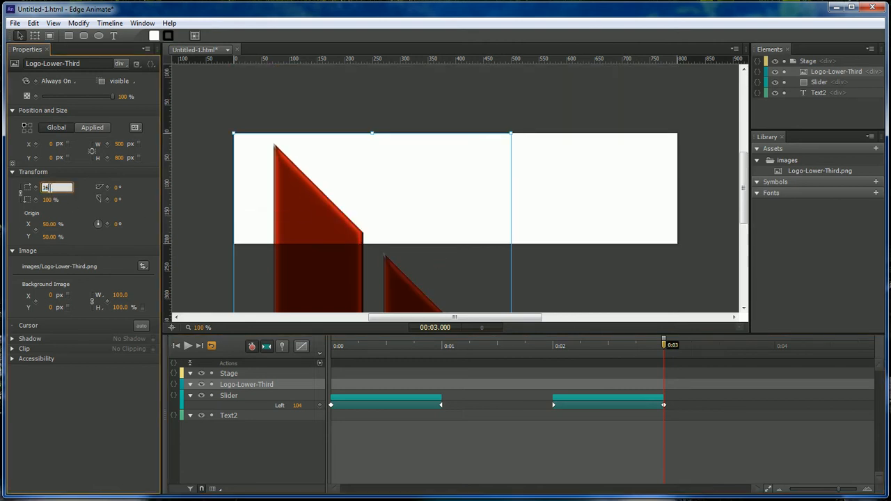
text(16)
key(Return)
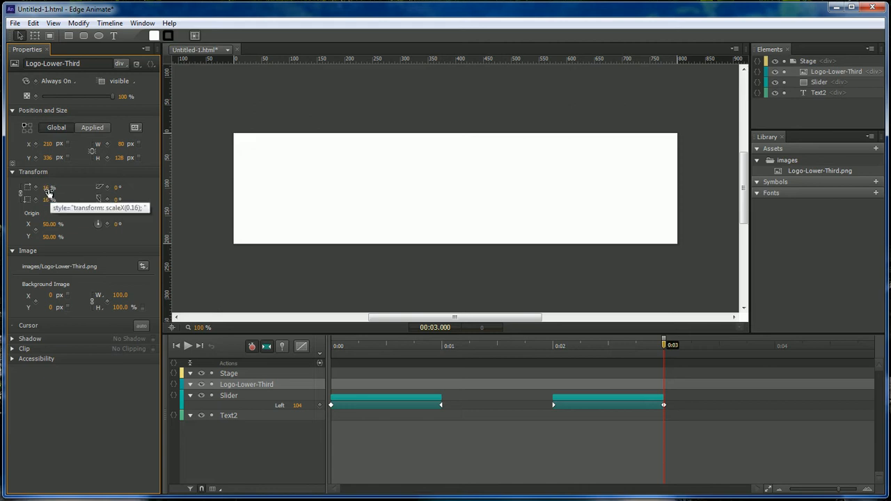
scroll(535, 197, down, 5)
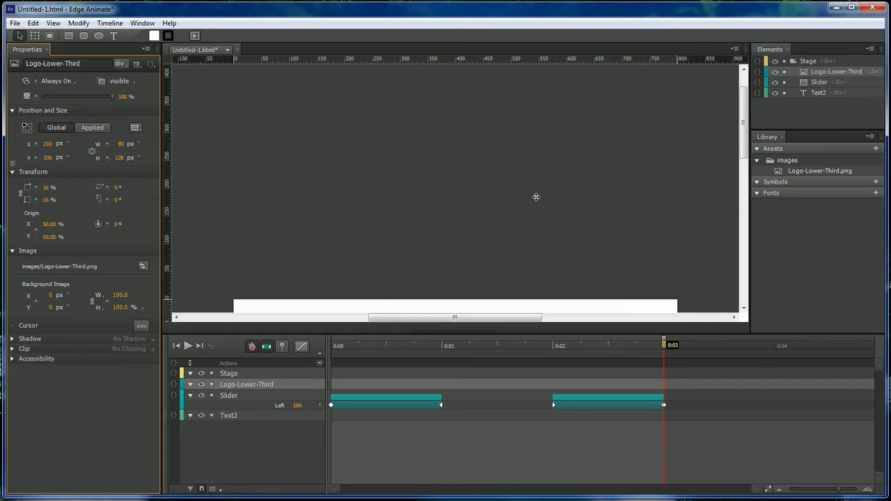
scroll(536, 198, up, 4)
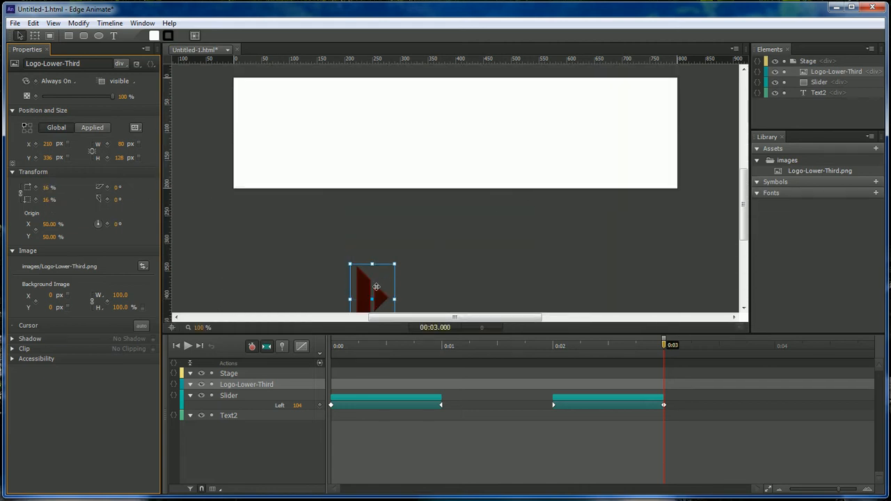
drag(375, 286, 286, 126)
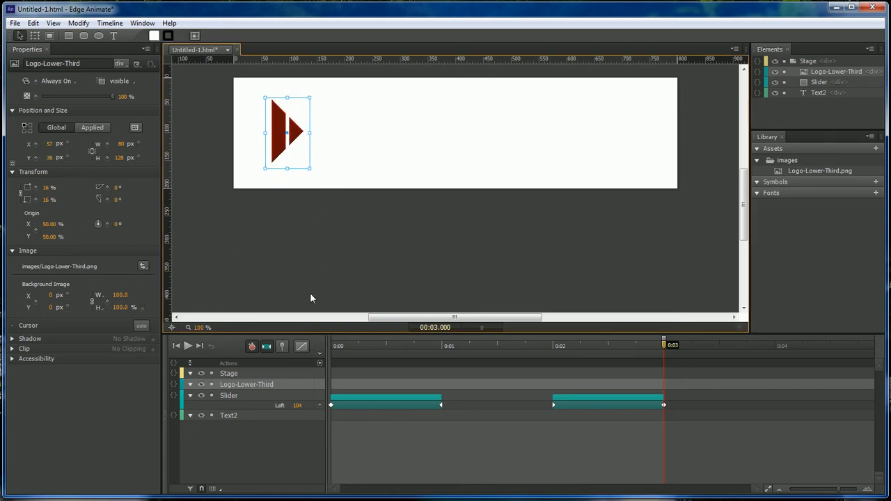
Reduce the logo's scale to 10% and place it left of the text, at about X 28 px, Y 55 px.
click(621, 346)
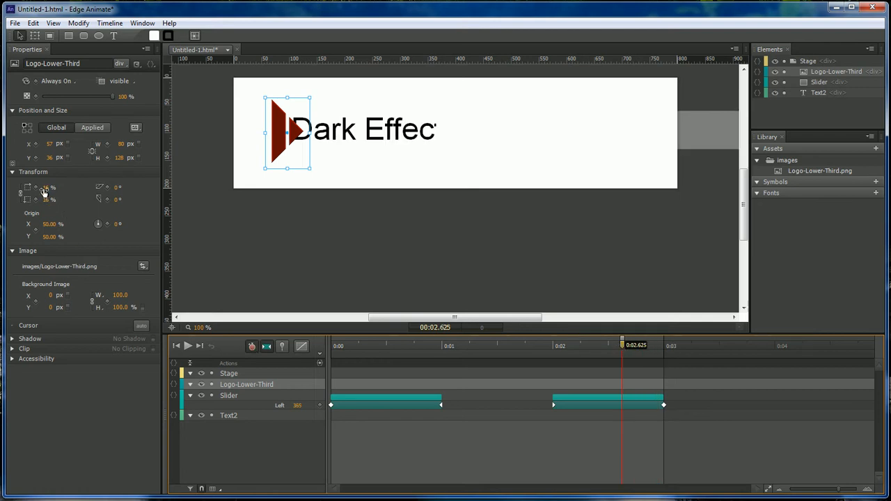
drag(46, 188, 41, 188)
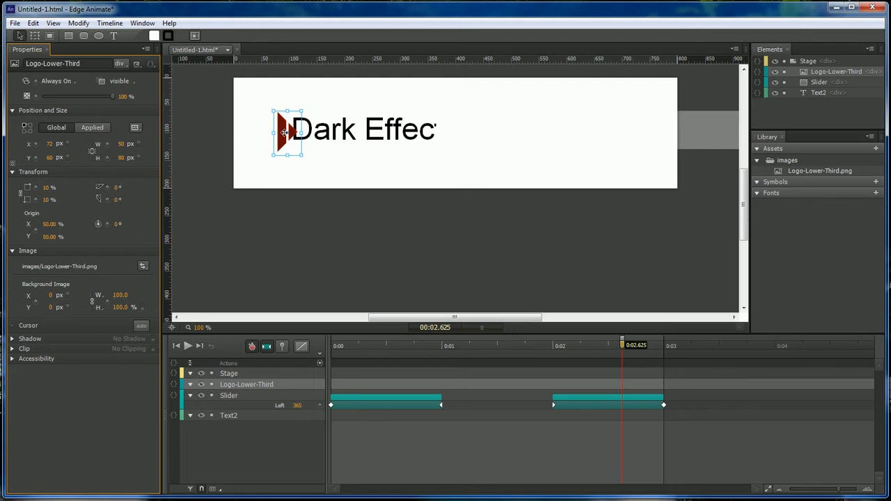
drag(284, 132, 259, 129)
Nudge the logo to X 29 px, Y 55 px and set the Pin at 0:00.
drag(621, 360, 331, 348)
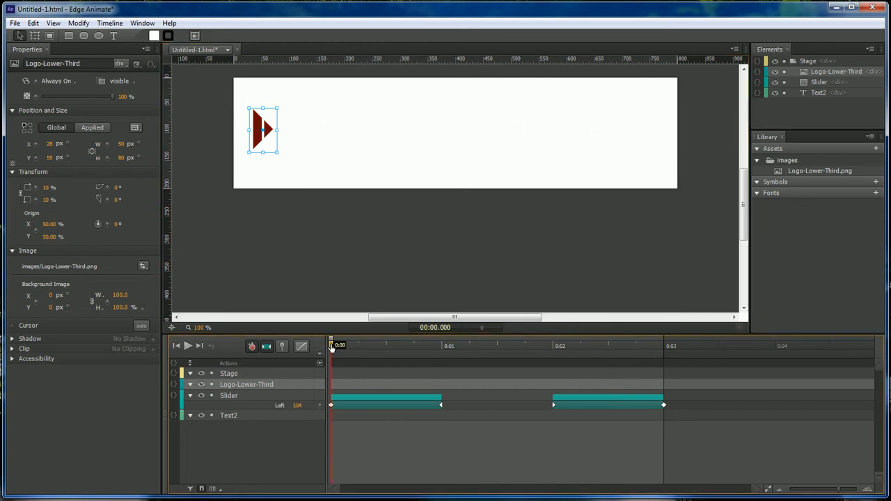
click(300, 449)
drag(332, 348, 338, 348)
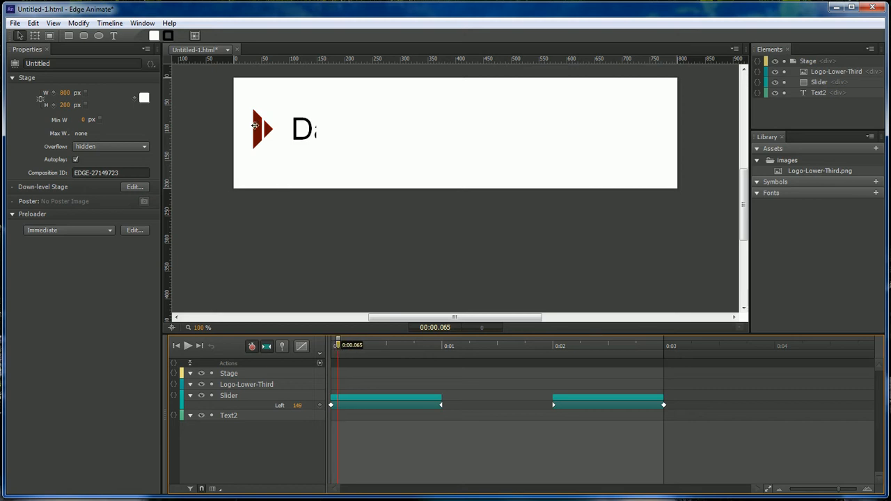
click(254, 125)
mouse_move(264, 130)
mouse_down()
mouse_move(323, 129)
mouse_move(258, 129)
mouse_up()
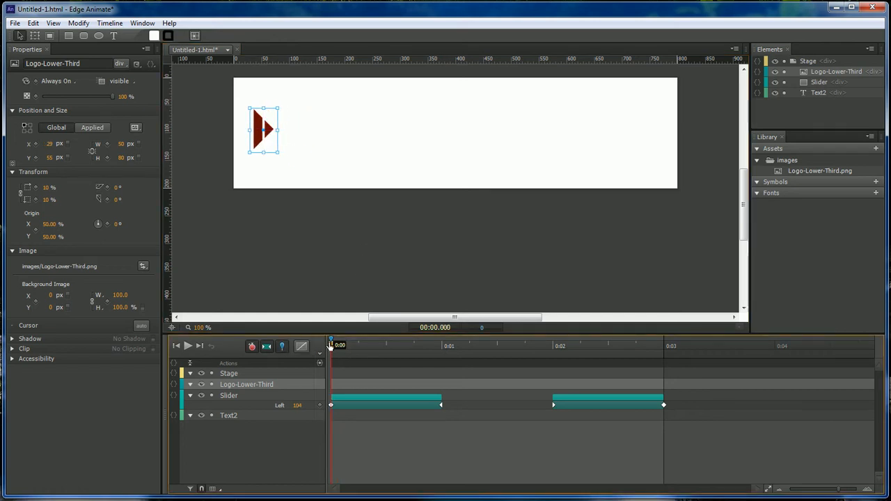
Animate the logo from the pinned start to X 175 px at 0:00.115 and on to X 675 px at 0:00.840.
click(338, 346)
drag(339, 348, 343, 347)
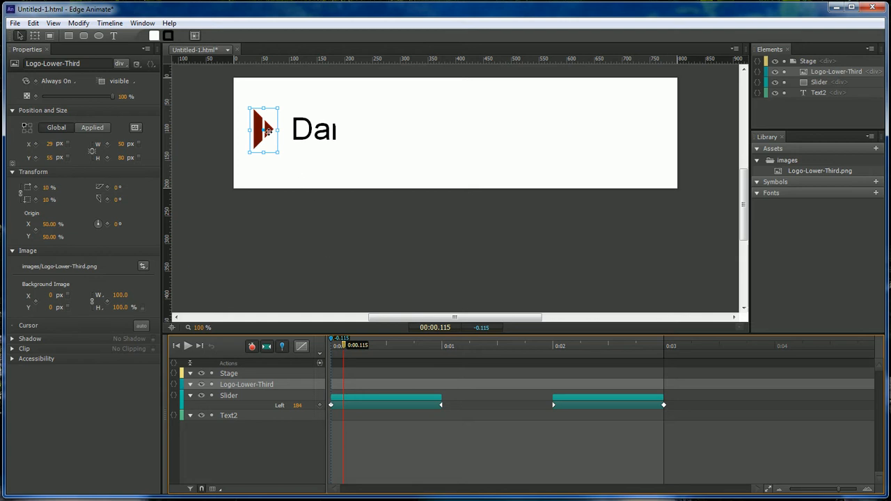
drag(261, 129, 339, 125)
mouse_move(346, 348)
mouse_down()
mouse_move(331, 348)
mouse_move(346, 349)
mouse_up()
drag(355, 349, 424, 350)
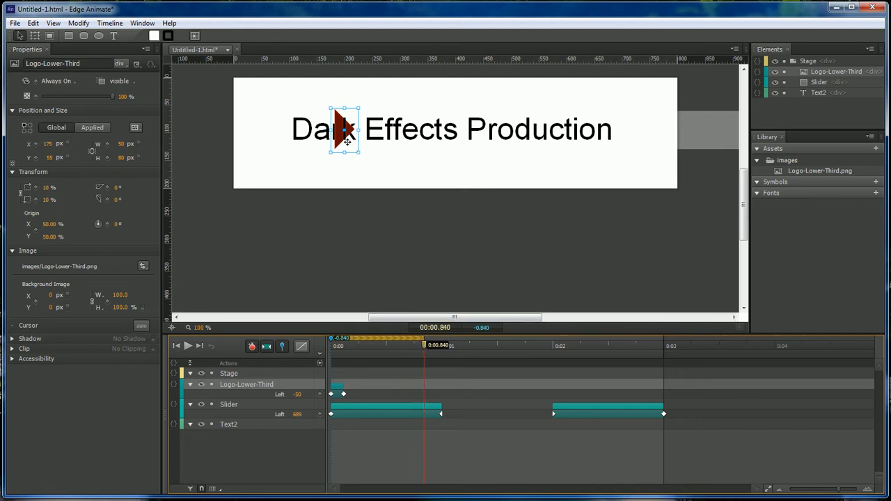
drag(344, 130, 621, 130)
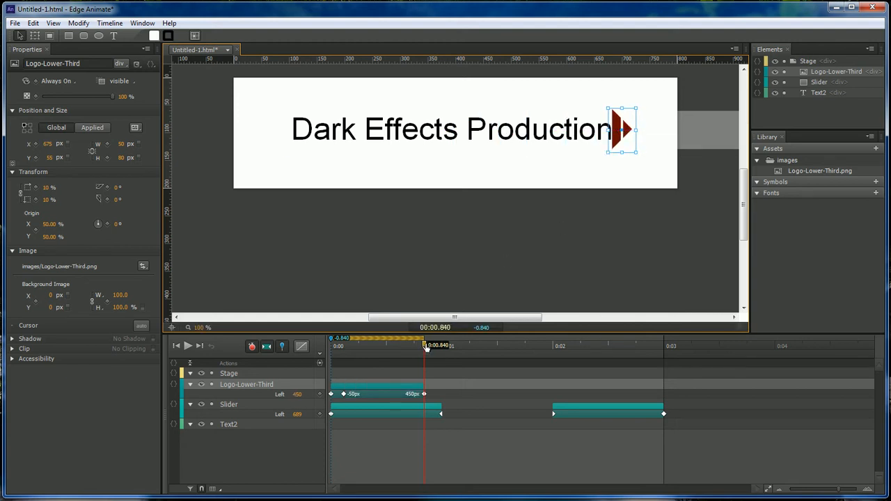
Extend the logo's movement past the text to X 717 px at 0:00.930 and turn the Pin off.
drag(426, 346, 434, 347)
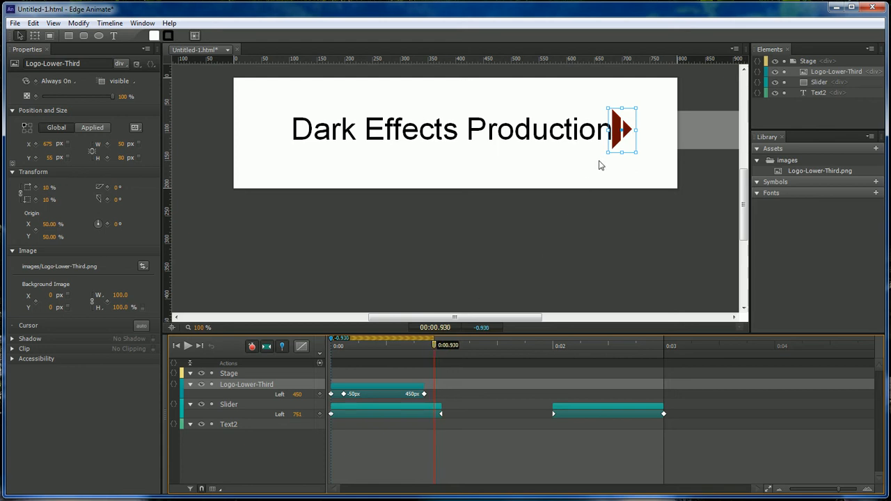
drag(623, 130, 646, 131)
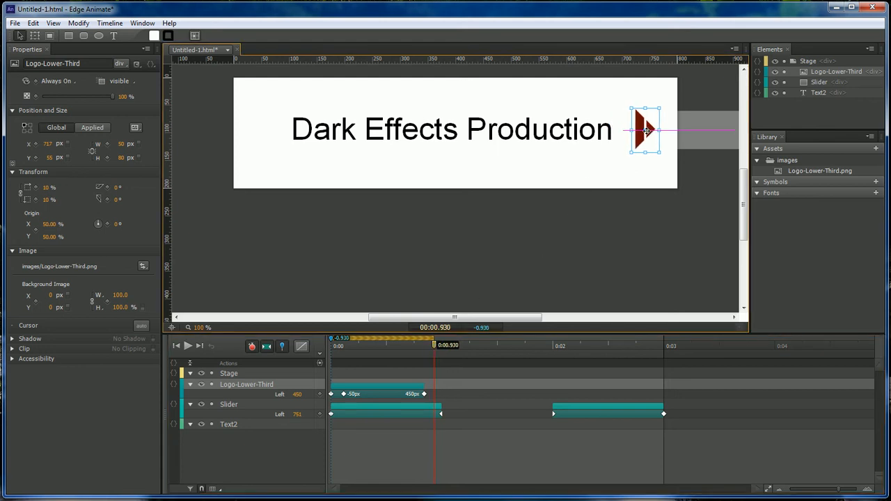
double_click(434, 347)
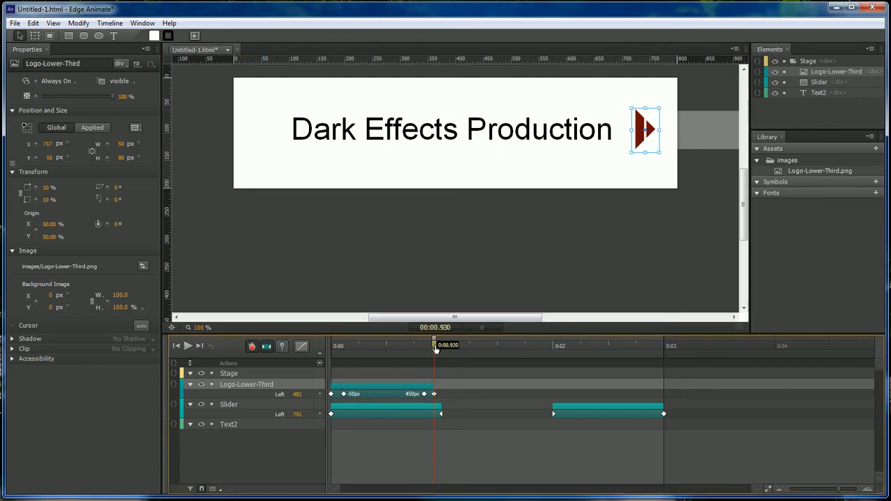
Add 0° rotation keyframes for the logo at 0:01.095 and 0:01.310.
mouse_move(436, 347)
mouse_down()
mouse_move(339, 349)
mouse_move(452, 348)
mouse_up()
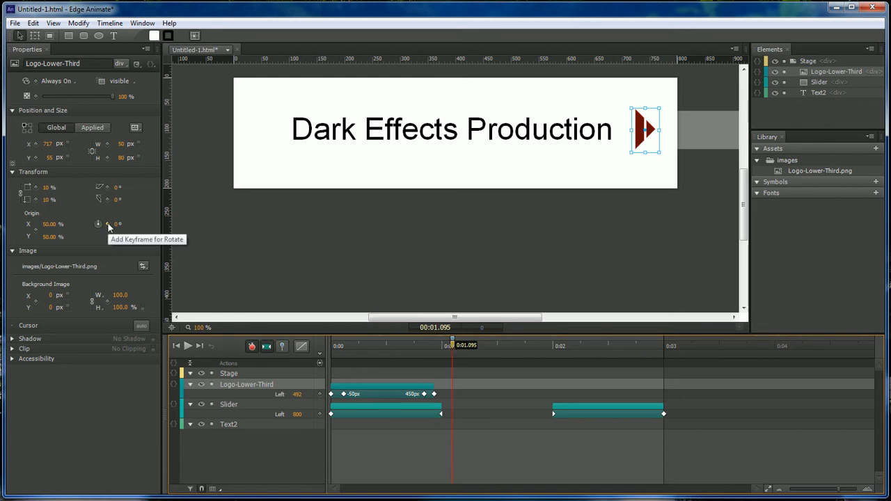
click(108, 224)
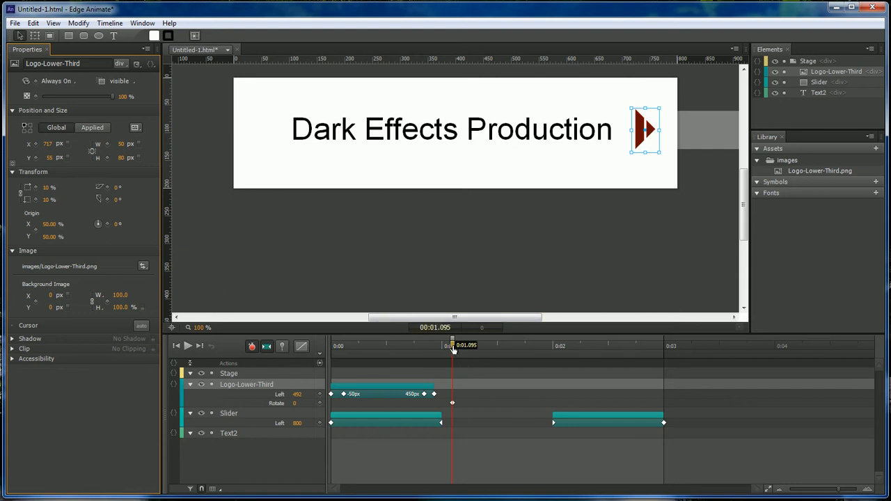
drag(452, 348, 476, 348)
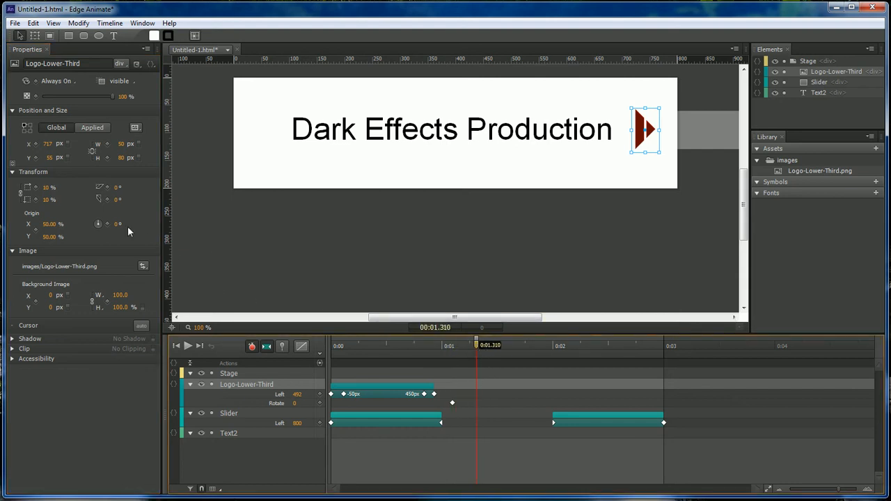
click(116, 225)
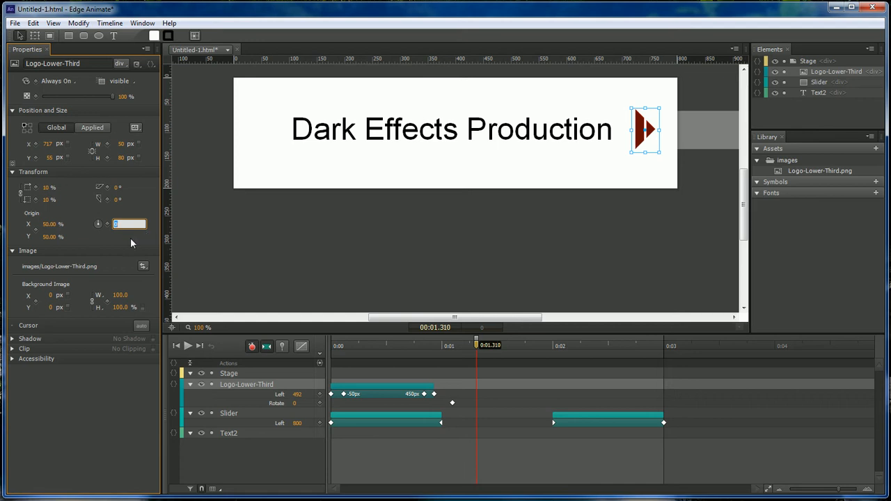
click(127, 240)
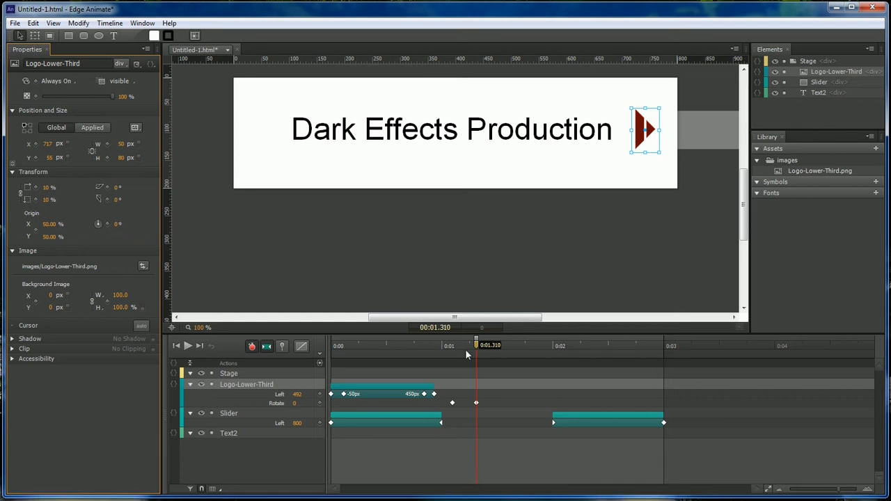
Set the logo's rotation to 180° at 0:01.500.
drag(479, 346, 497, 346)
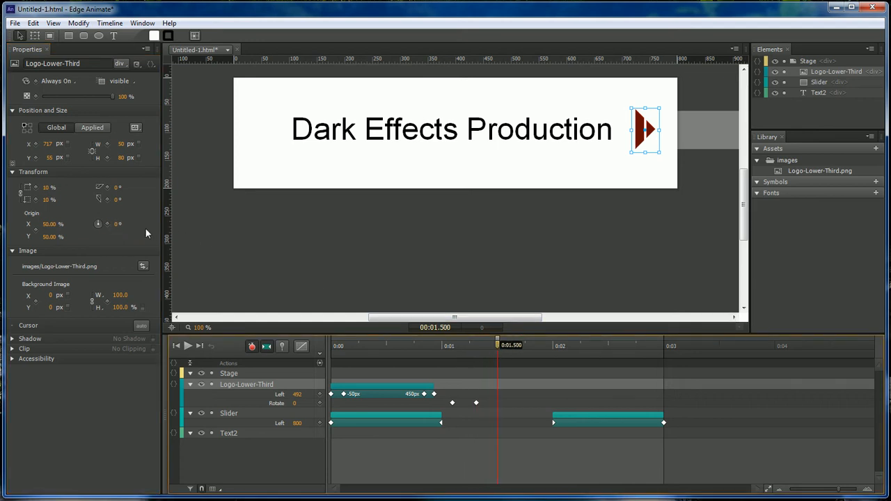
click(118, 226)
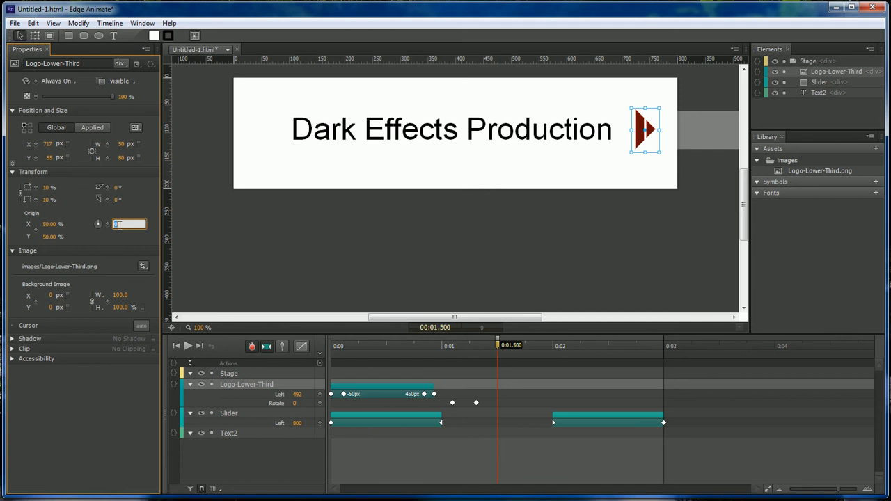
text(180)
key(Return)
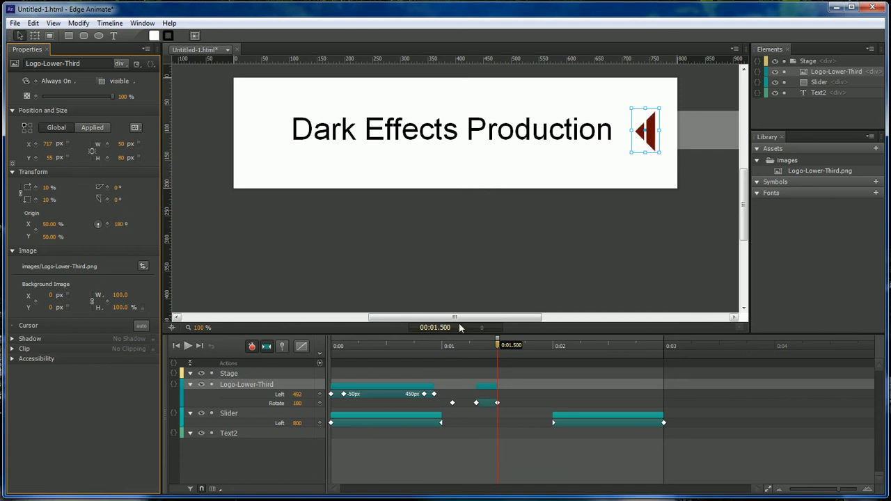
Retime the logo's 180° rotation to run from about 0:01.15 to about 0:01.6.
drag(497, 350, 436, 348)
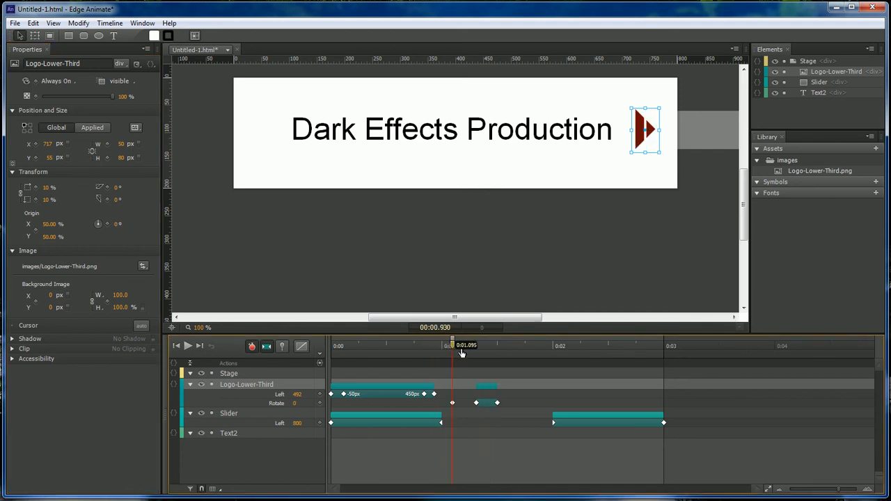
click(489, 345)
drag(498, 403, 459, 405)
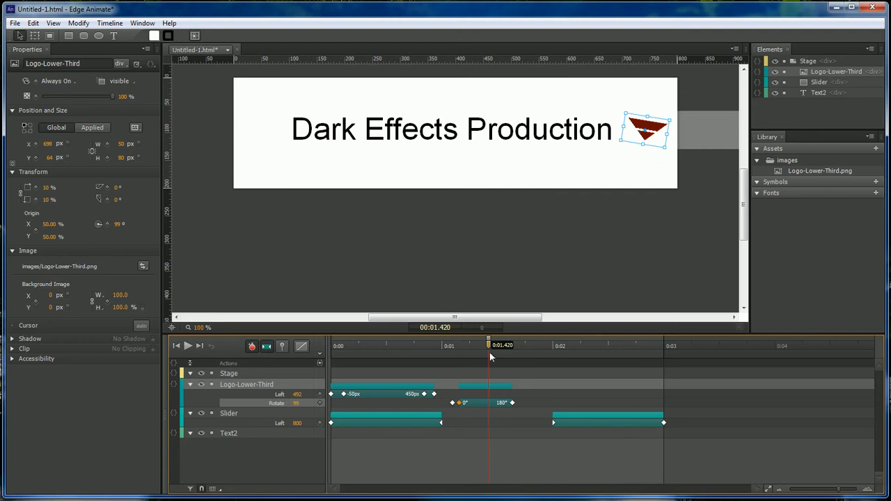
Shift the Slider's return animation earlier so it starts at 0:01.750.
drag(489, 352, 538, 348)
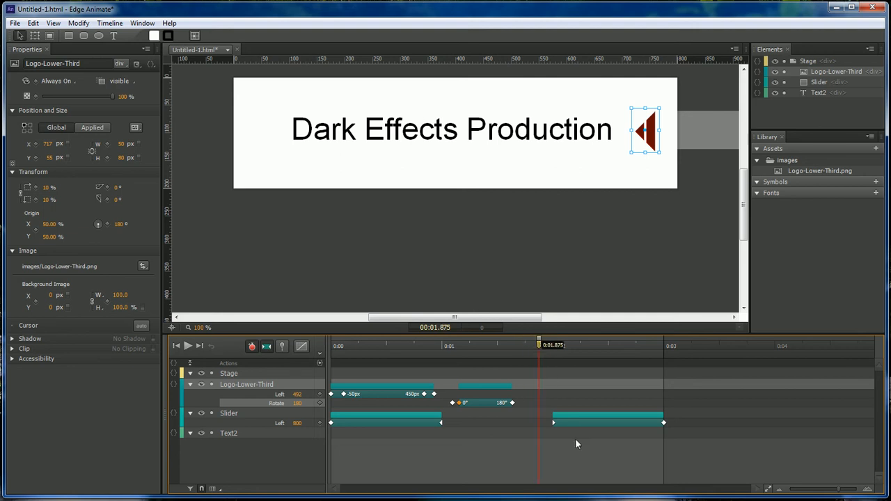
drag(565, 418, 550, 421)
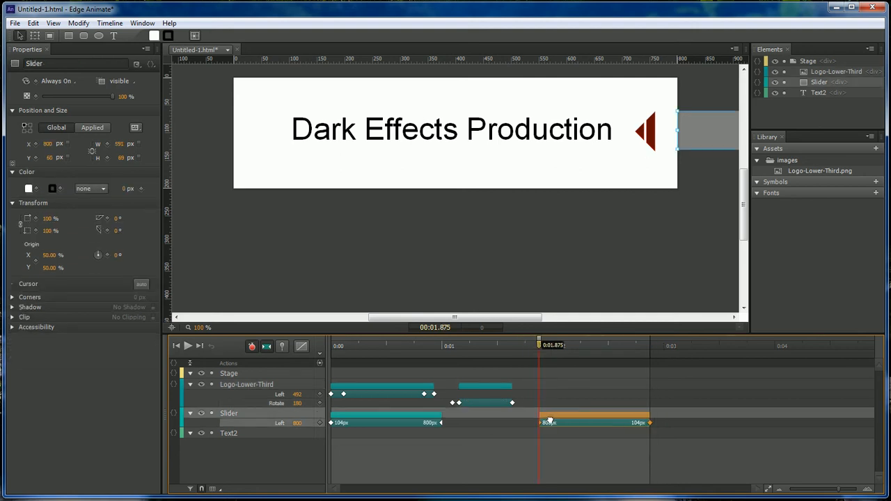
drag(539, 348, 527, 348)
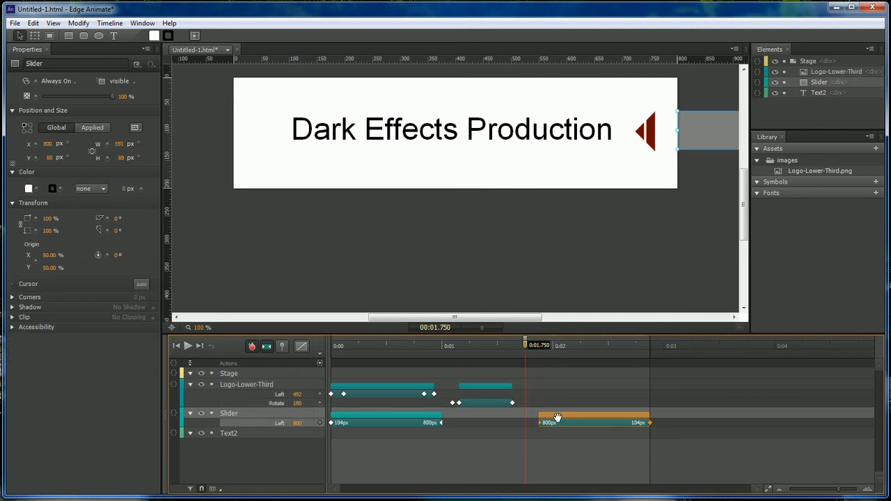
drag(557, 417, 545, 421)
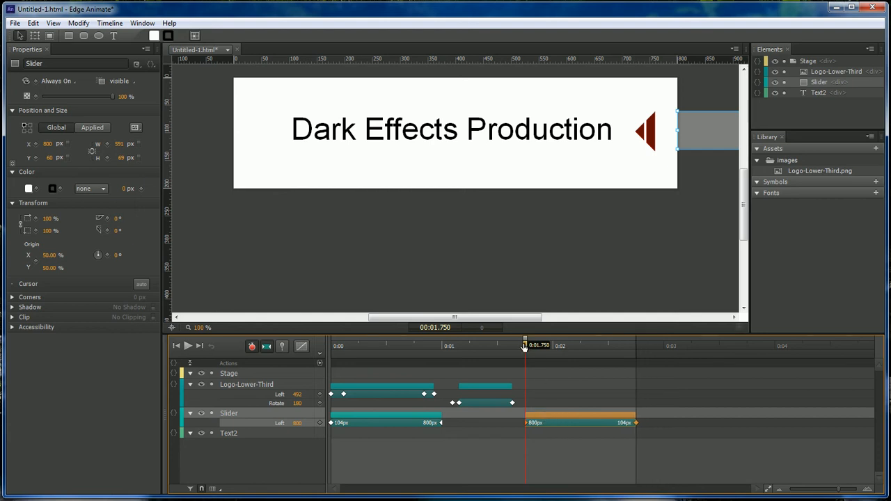
Animate the logo back across the text, from Left 420 px at 0:01.935 to X 63 px at 0:02.750.
drag(524, 348, 545, 348)
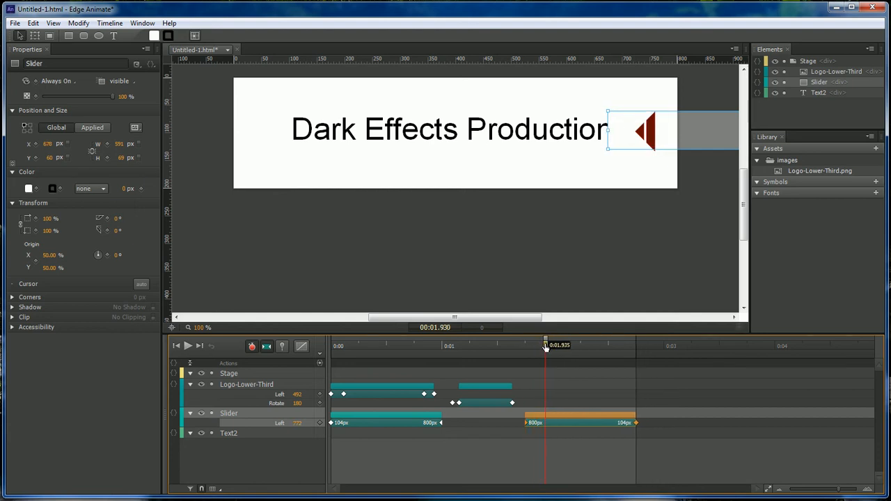
click(645, 169)
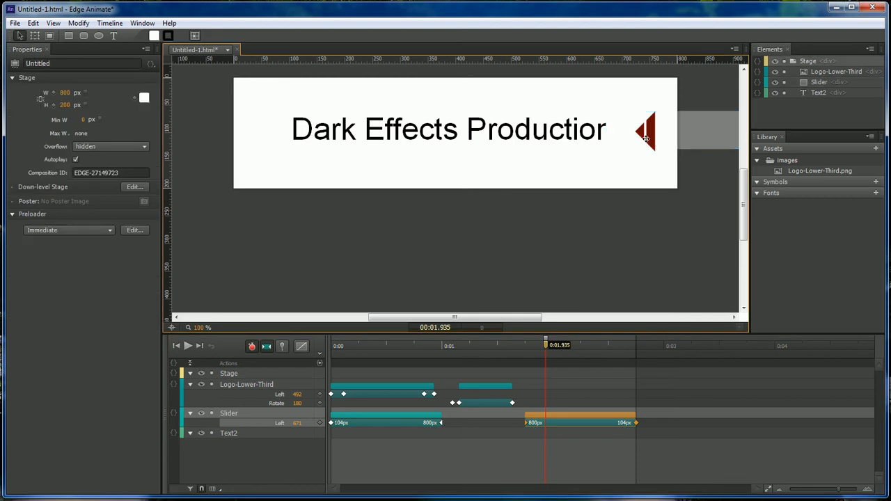
drag(642, 135, 606, 134)
drag(546, 349, 633, 357)
drag(605, 132, 287, 132)
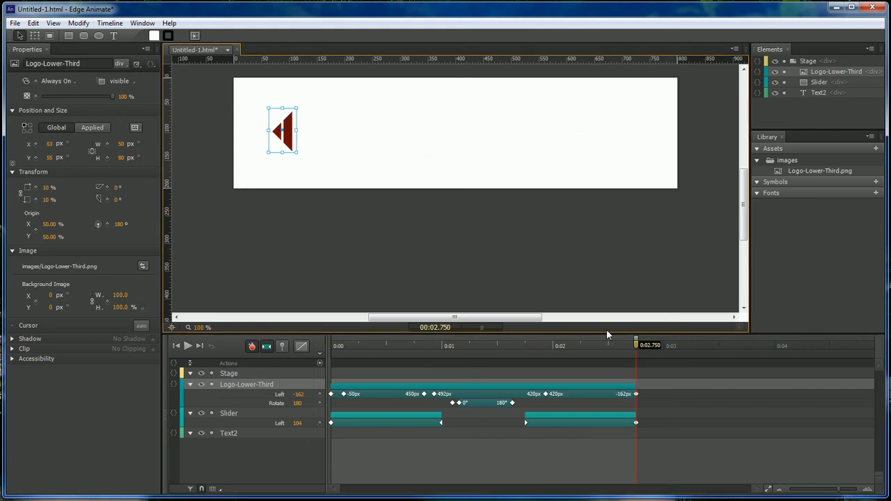
Move the logo back near its starting position at 0:02.875 and check its placement at 0:01.
mouse_move(633, 354)
mouse_down()
mouse_move(418, 350)
mouse_move(650, 349)
mouse_up()
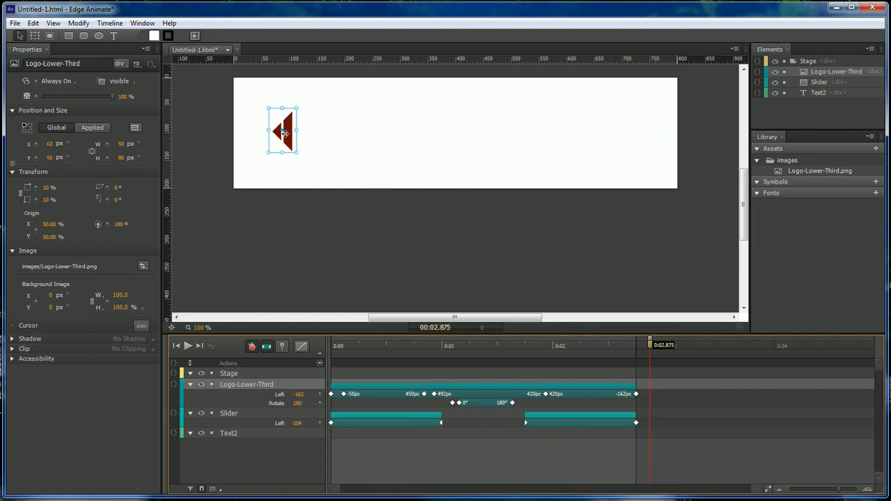
drag(284, 133, 259, 130)
drag(650, 350, 445, 350)
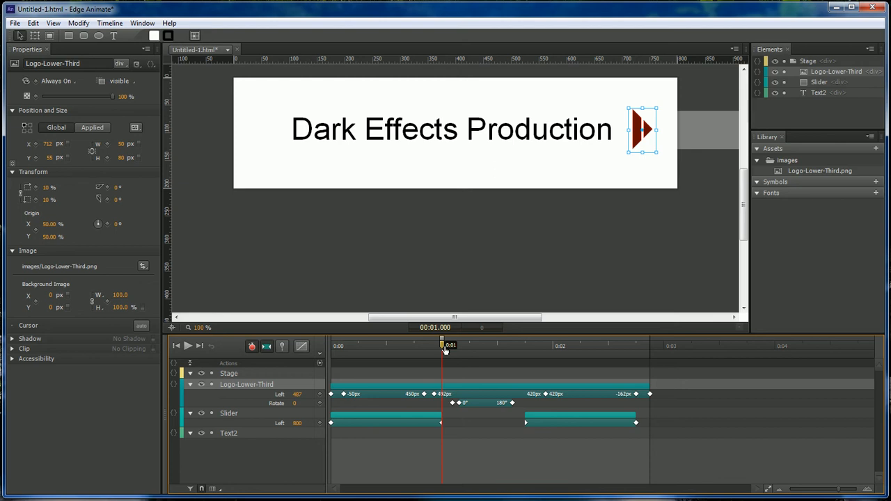
Set the logo's Left to 492 px at 0:01.935 to match its 0:00.930 keyframe, and play the animation from the start.
drag(442, 347, 436, 350)
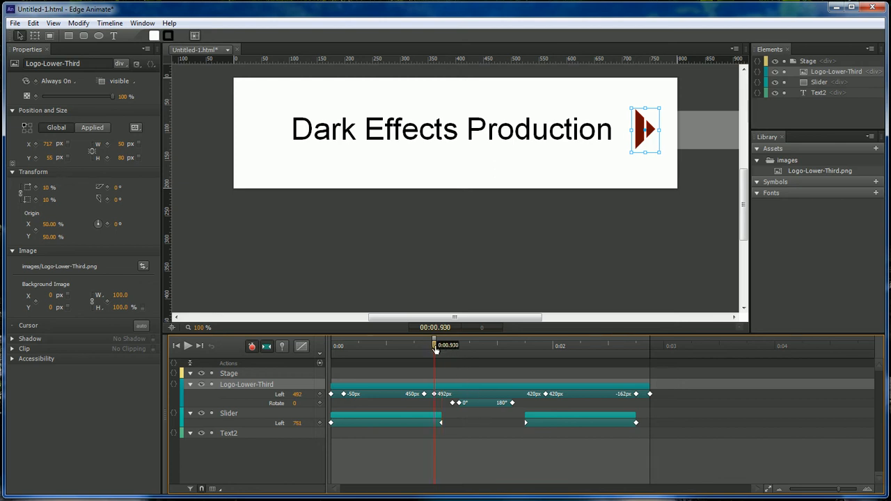
click(434, 395)
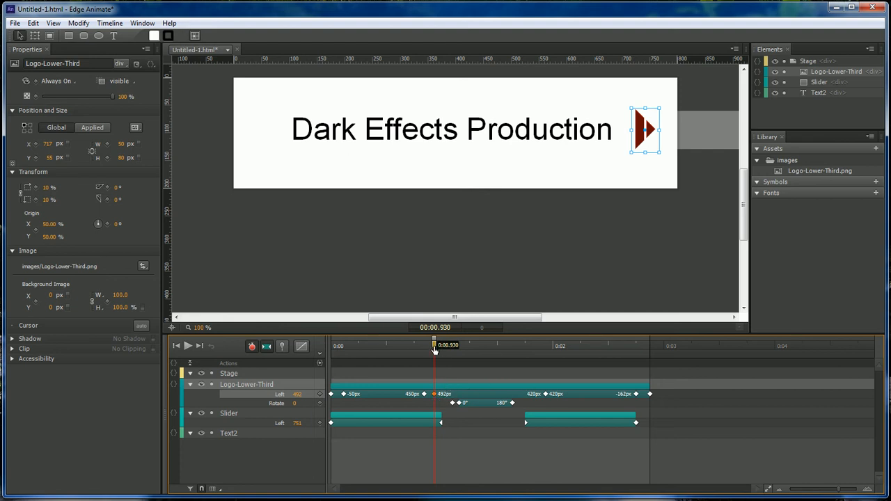
drag(434, 350, 546, 355)
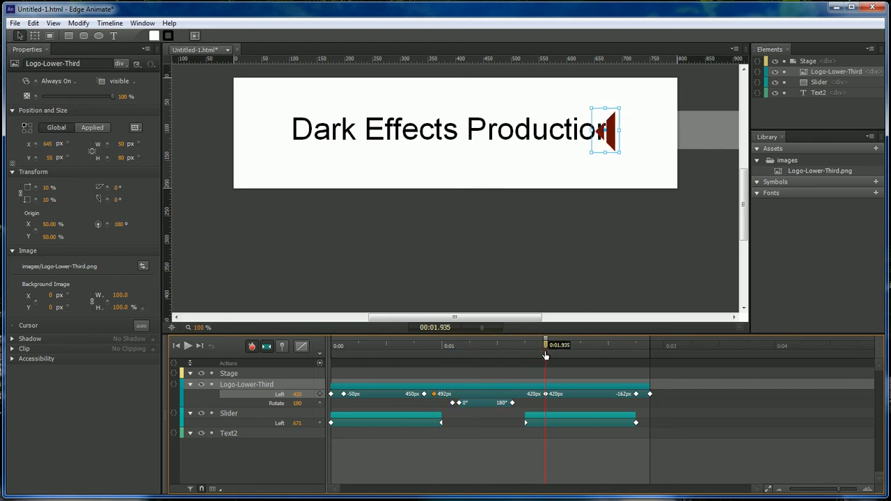
click(545, 395)
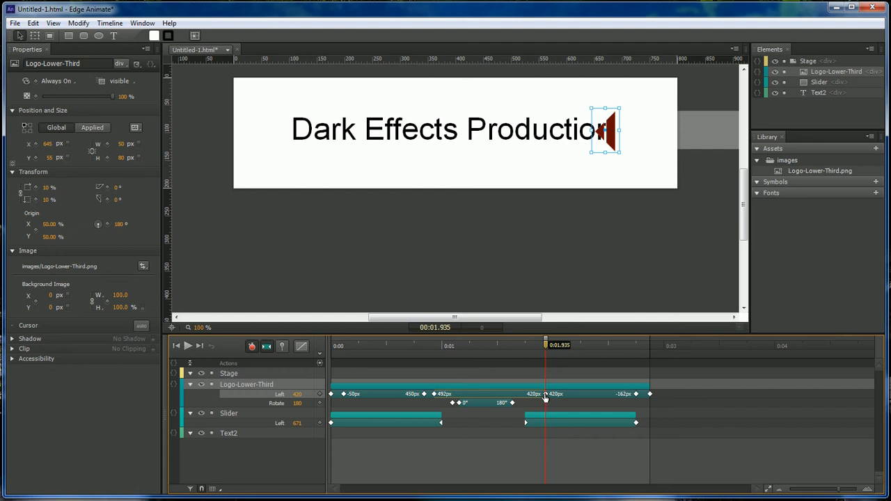
click(299, 396)
text(492)
key(Return)
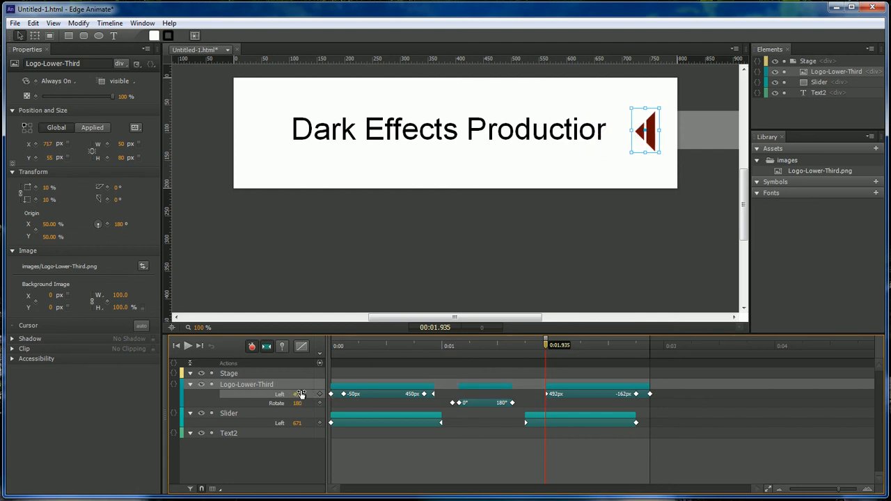
drag(545, 348, 309, 348)
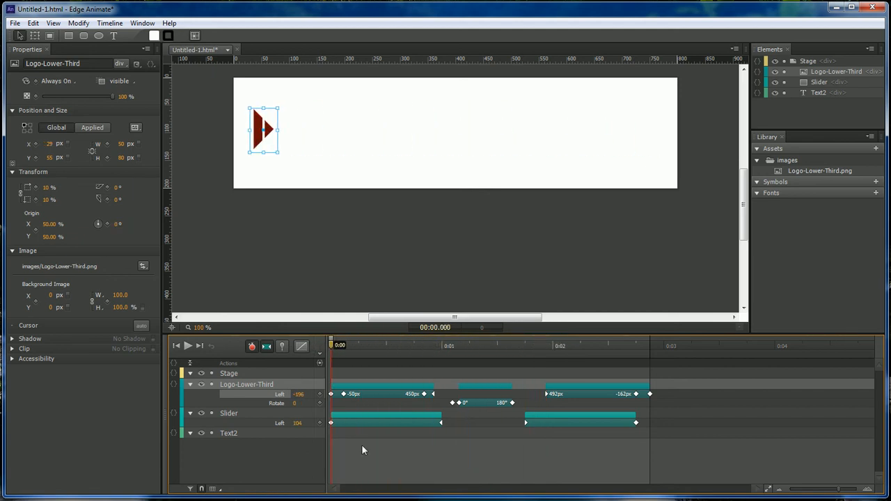
key(space)
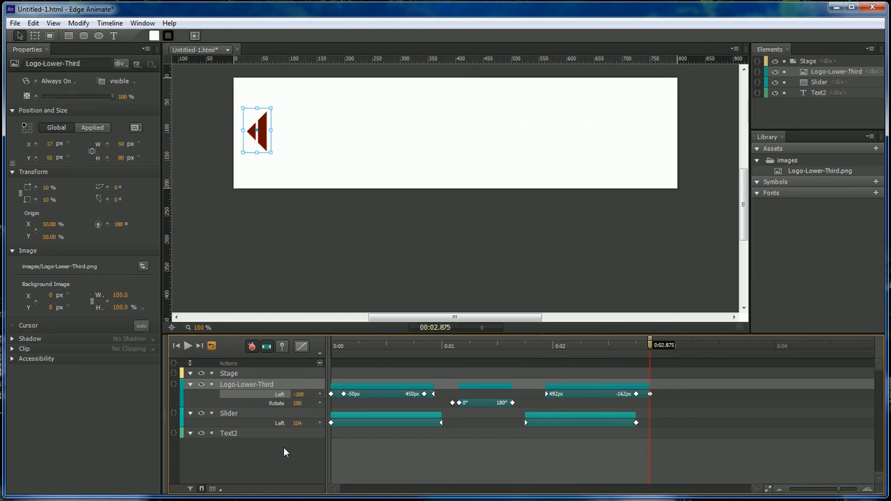
click(283, 446)
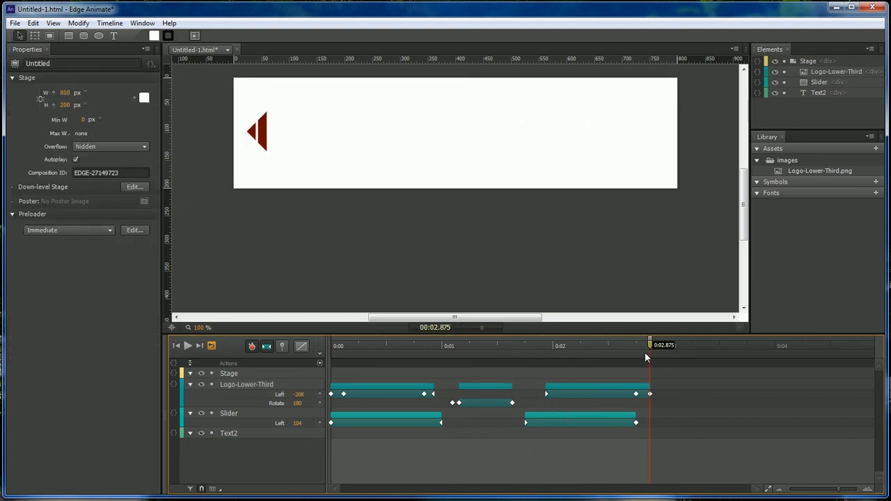
Animate the logo's rotation from 180° at 0:03 to 0° at 0:03.455, and play the animation to check it.
drag(652, 348, 662, 348)
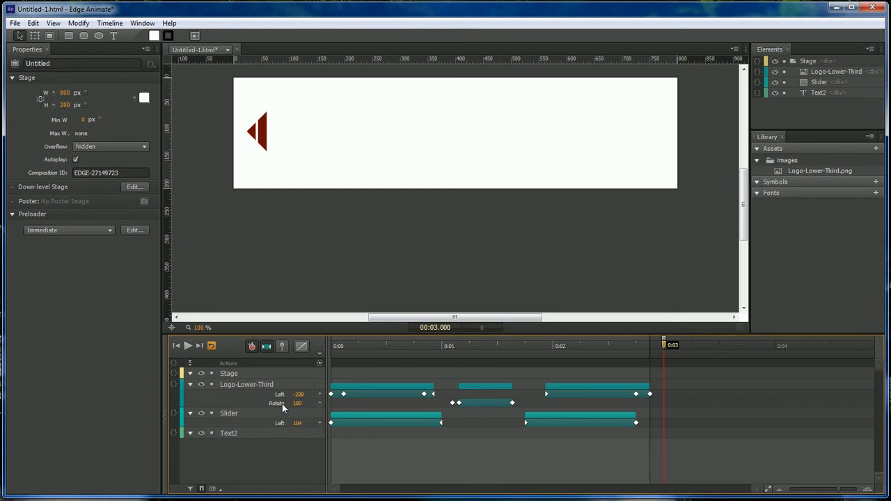
click(320, 404)
drag(665, 346, 713, 346)
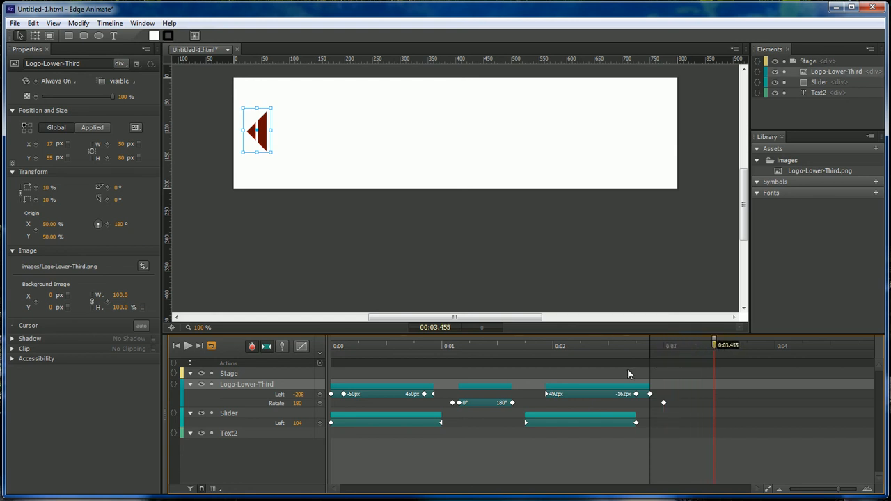
click(297, 403)
text(0)
key(Return)
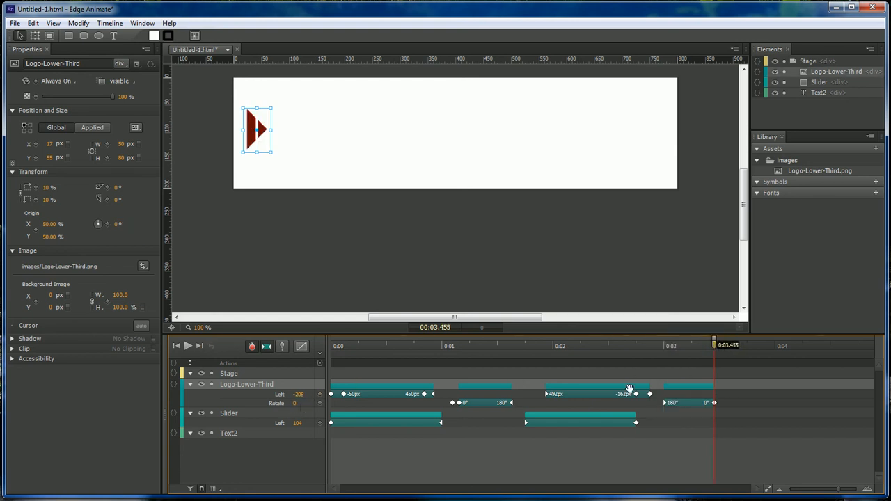
mouse_move(714, 348)
mouse_down()
mouse_move(672, 348)
mouse_move(714, 348)
mouse_up()
key(space)
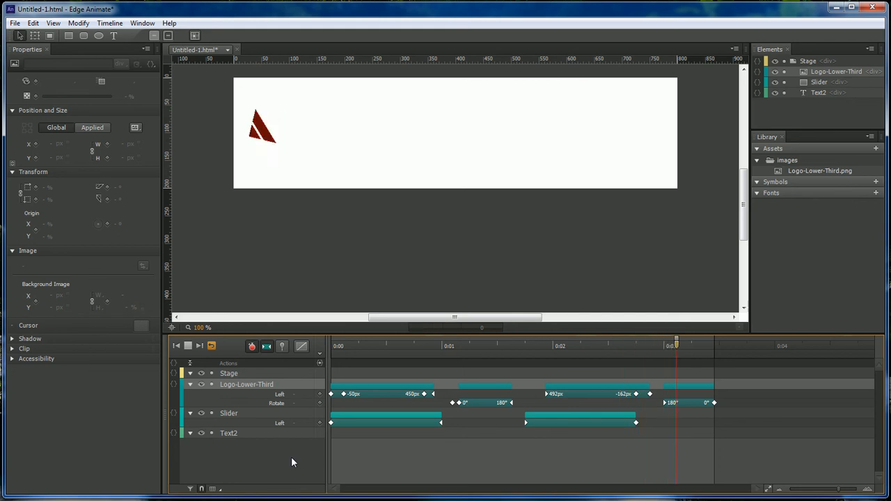
click(291, 457)
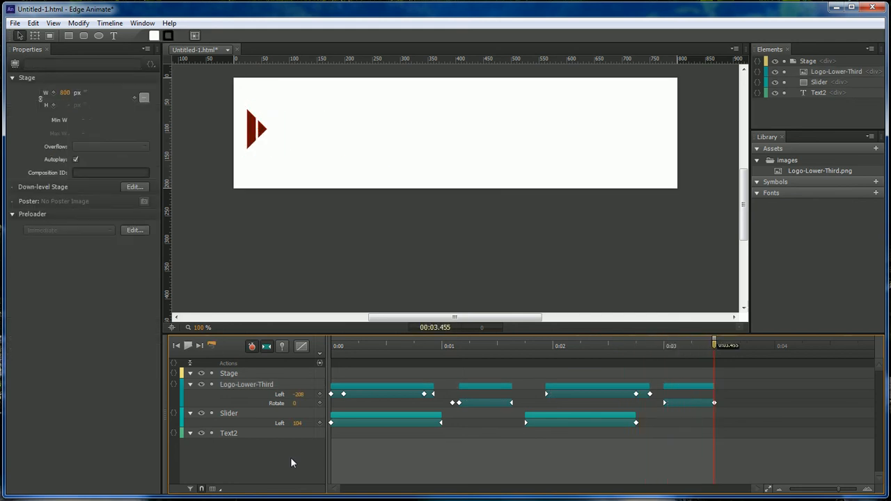
key(space)
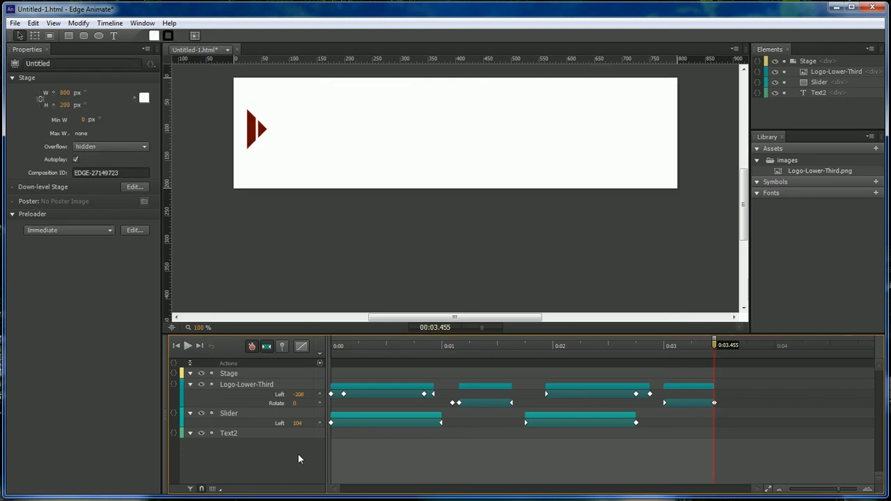
Change the Stage's background color to black.
click(236, 377)
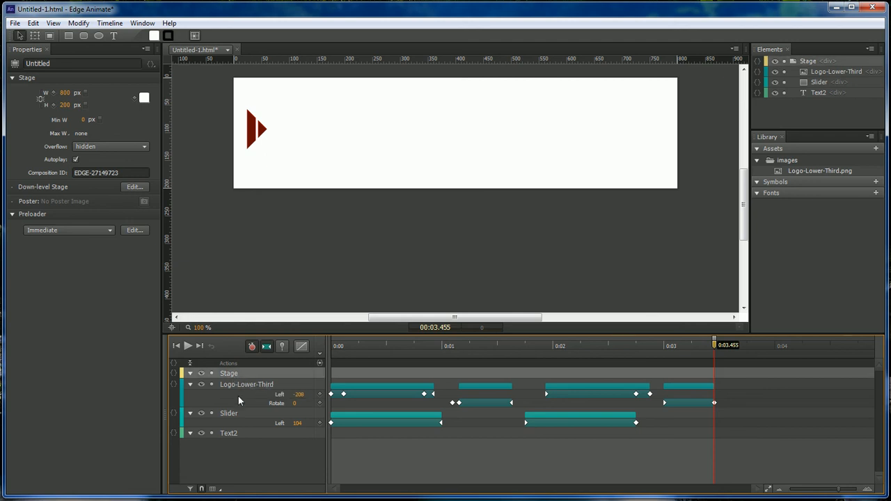
click(240, 389)
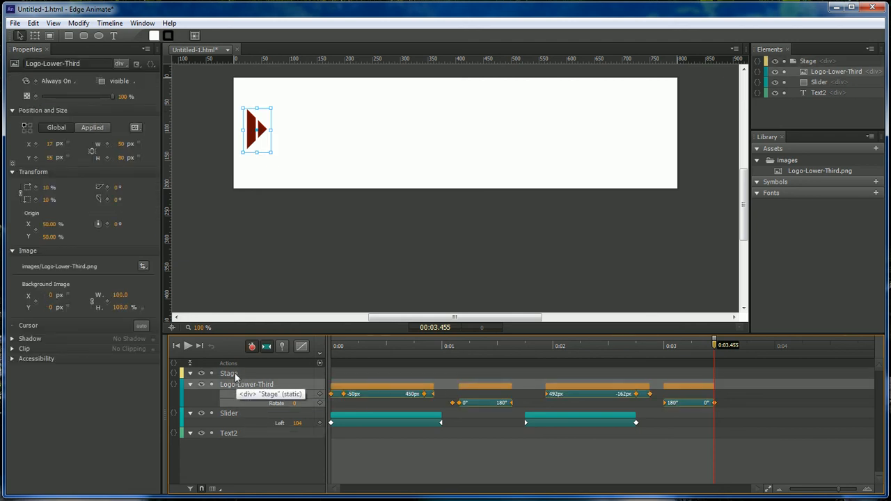
click(235, 377)
click(144, 98)
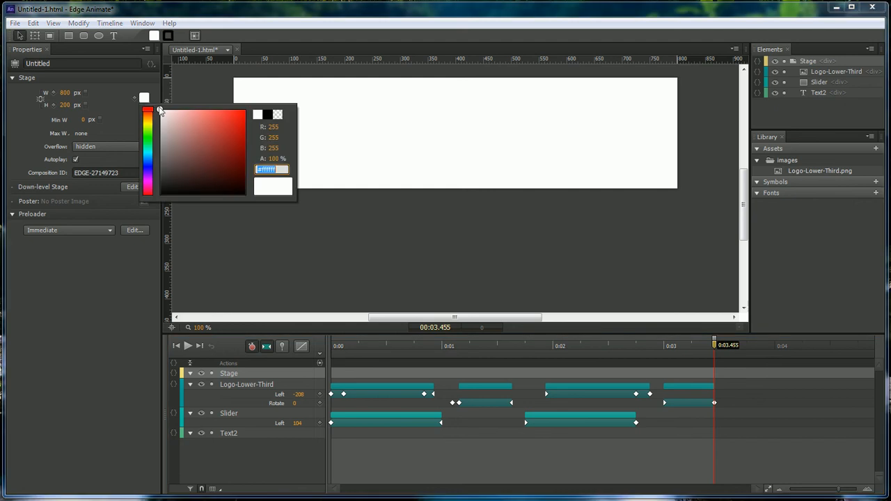
drag(186, 142, 151, 265)
click(121, 308)
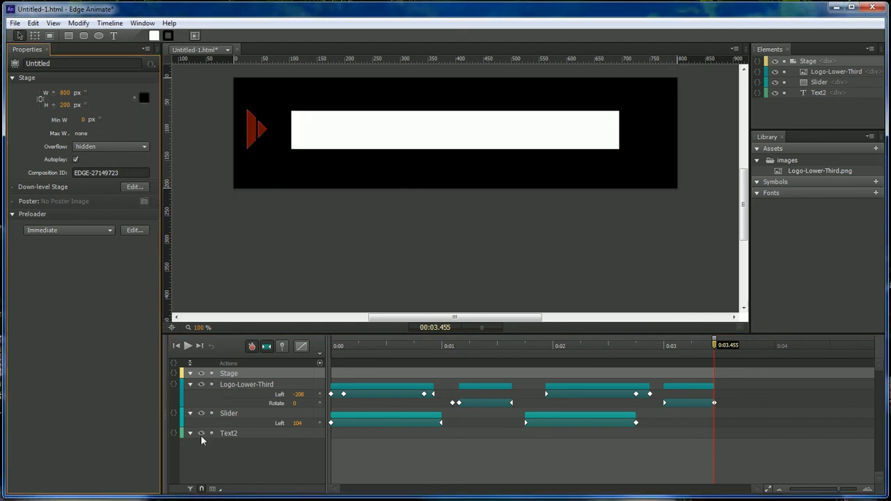
Change the Slider's background color to black at 0:03.455 to match the Stage.
click(238, 414)
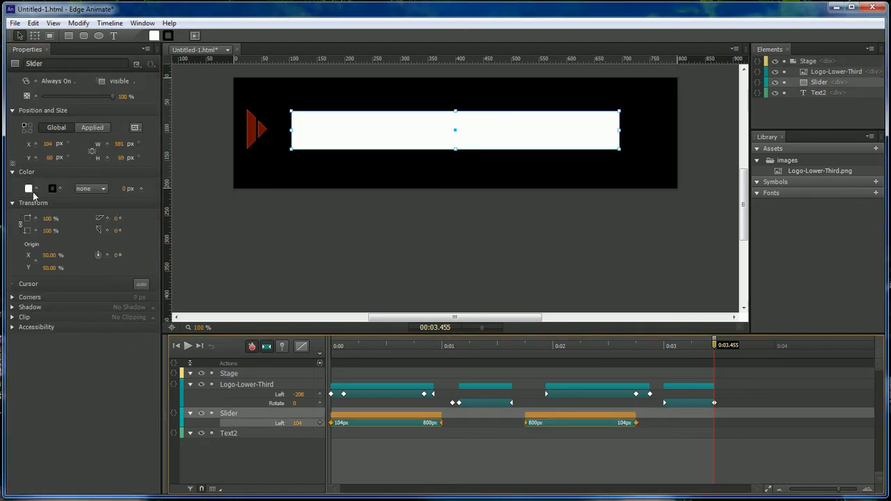
click(28, 189)
drag(96, 232, 42, 291)
click(60, 382)
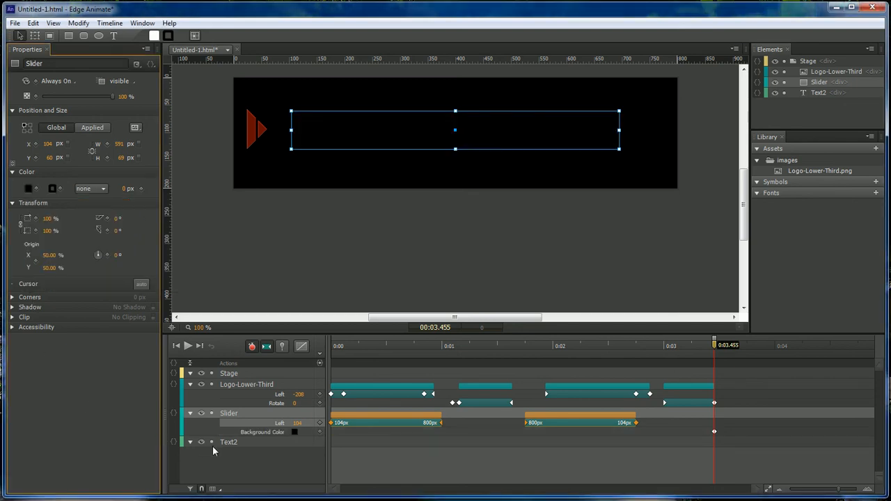
Change the Text2 color to dark grey and play the animation to preview the new colors.
click(229, 442)
click(140, 204)
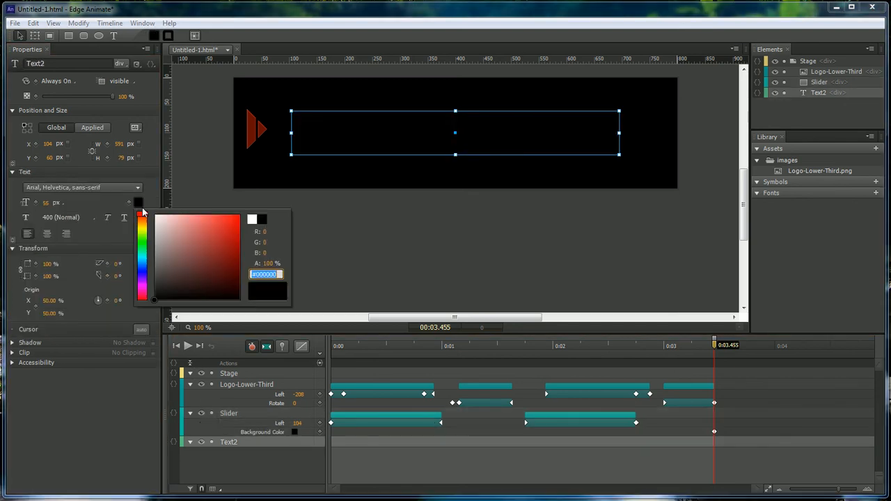
mouse_move(180, 284)
mouse_down()
mouse_move(158, 254)
mouse_move(155, 278)
mouse_up()
click(132, 386)
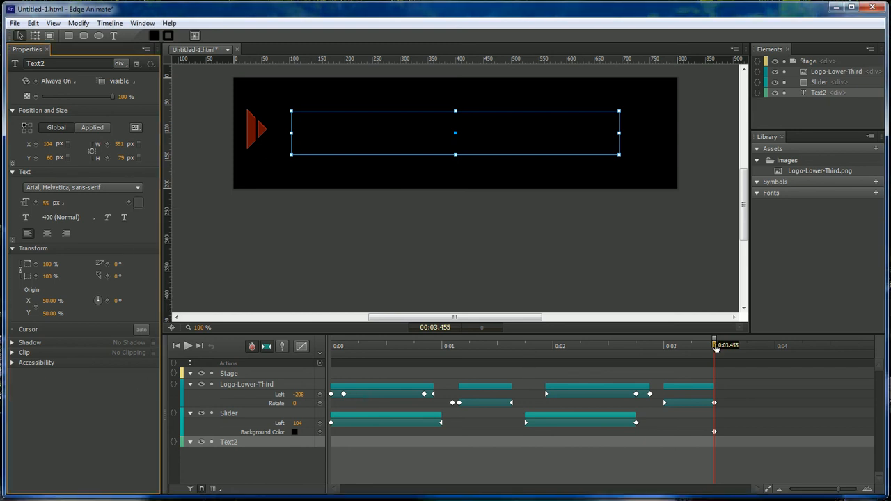
click(238, 459)
key(space)
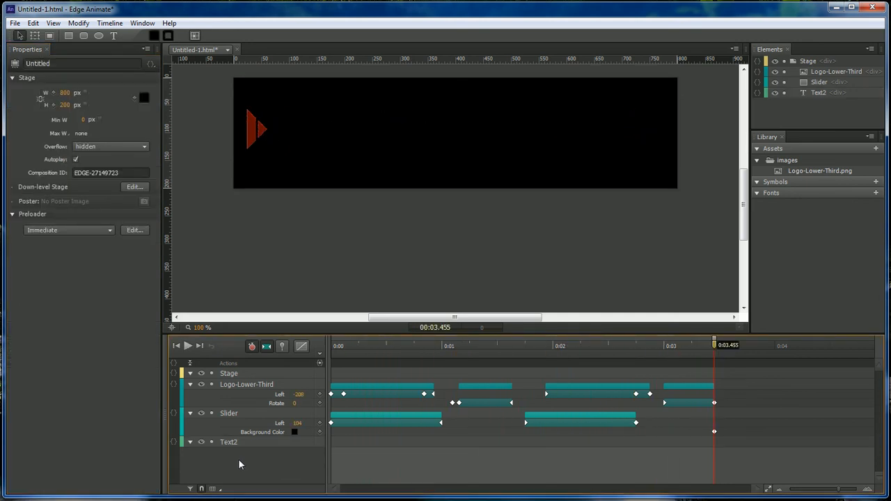
key(space)
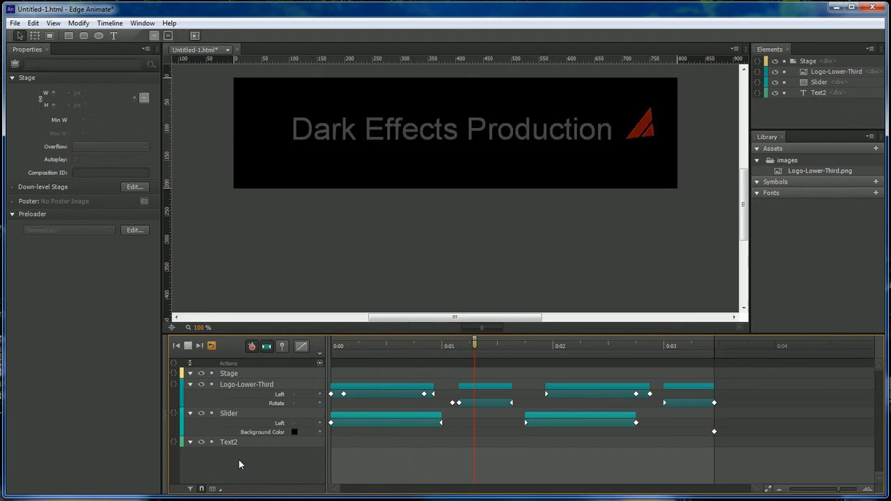